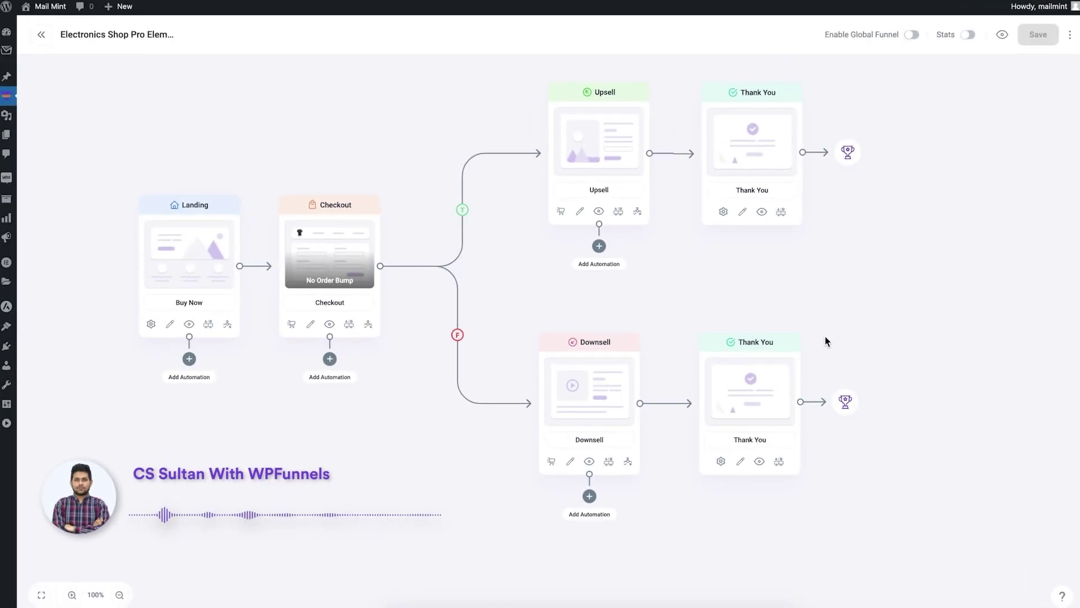
Spread out the Landing, Checkout, Upsell, Downsell and both Thank You nodes on the canvas
drag(202, 316, 155, 324)
drag(345, 297, 347, 306)
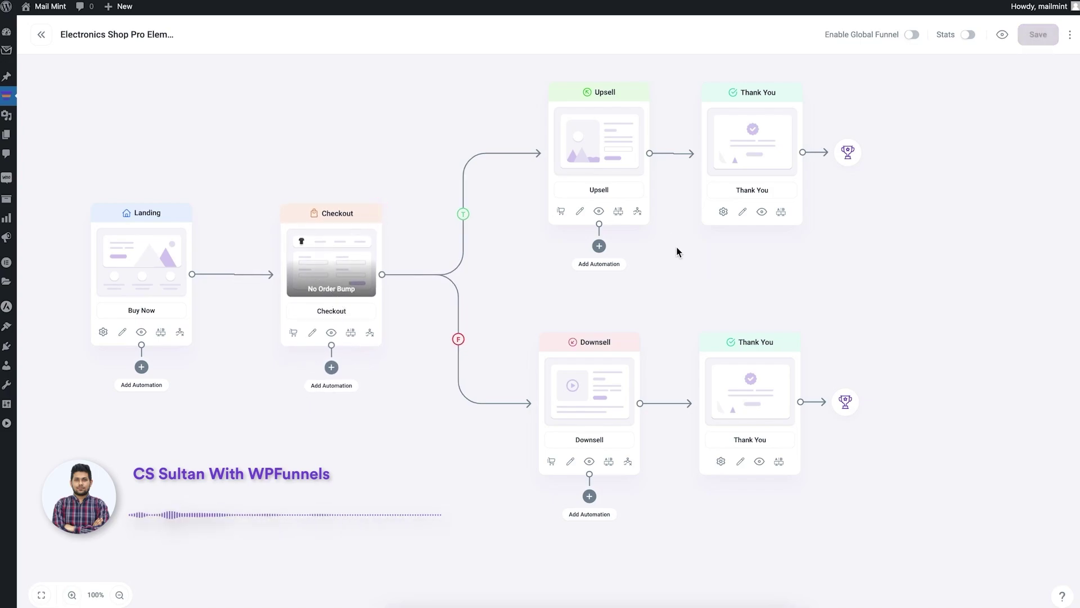
drag(634, 203, 610, 205)
drag(750, 186, 764, 184)
drag(619, 343, 660, 364)
drag(733, 414, 832, 441)
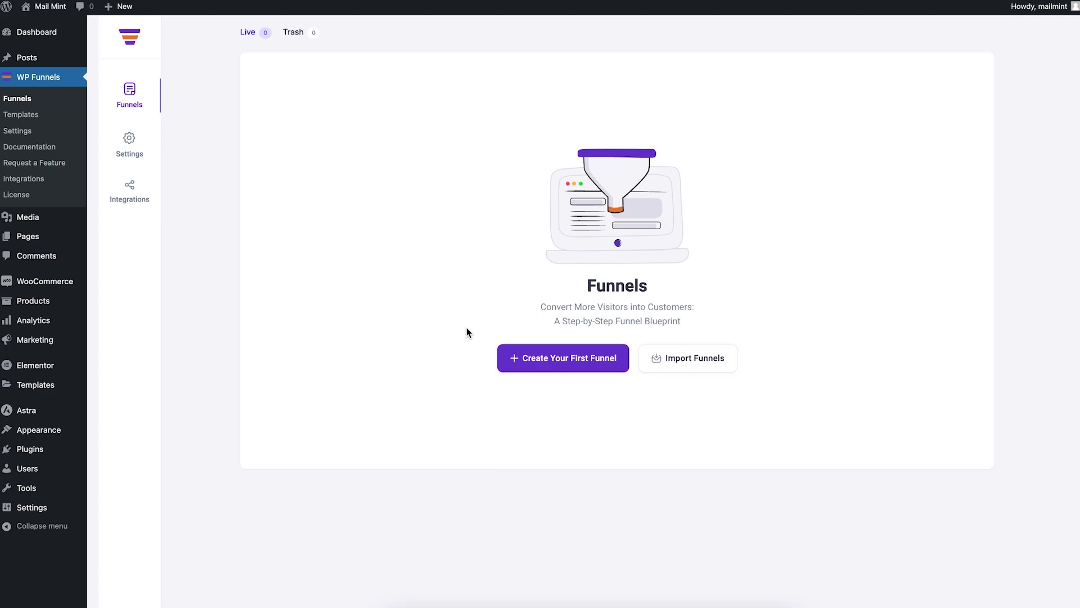
Start a blank funnel from scratch, name it 'My Funnel 1' and create it
click(547, 366)
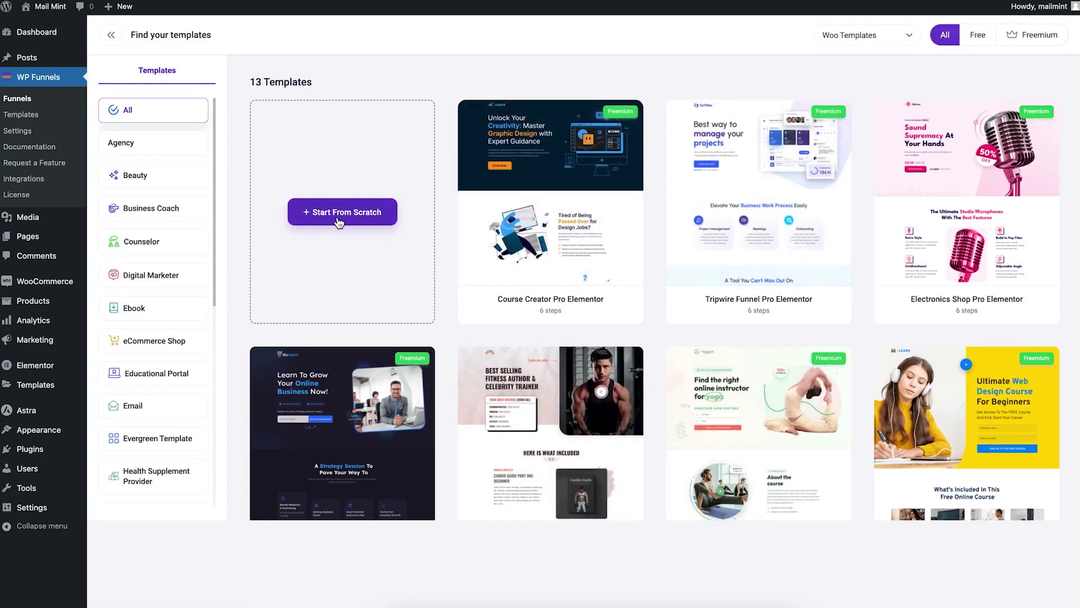
click(322, 226)
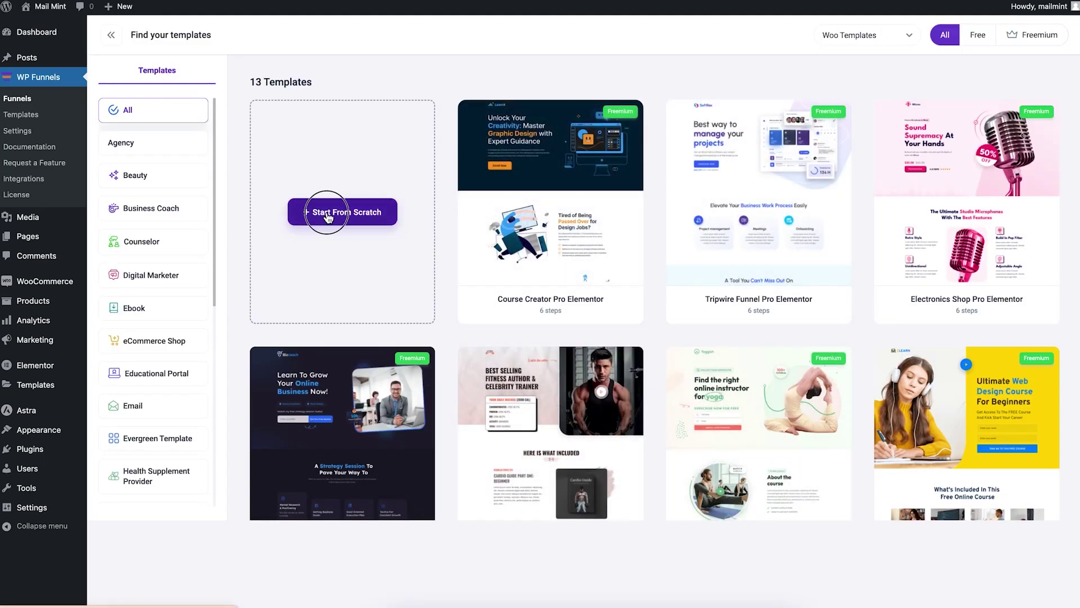
click(402, 153)
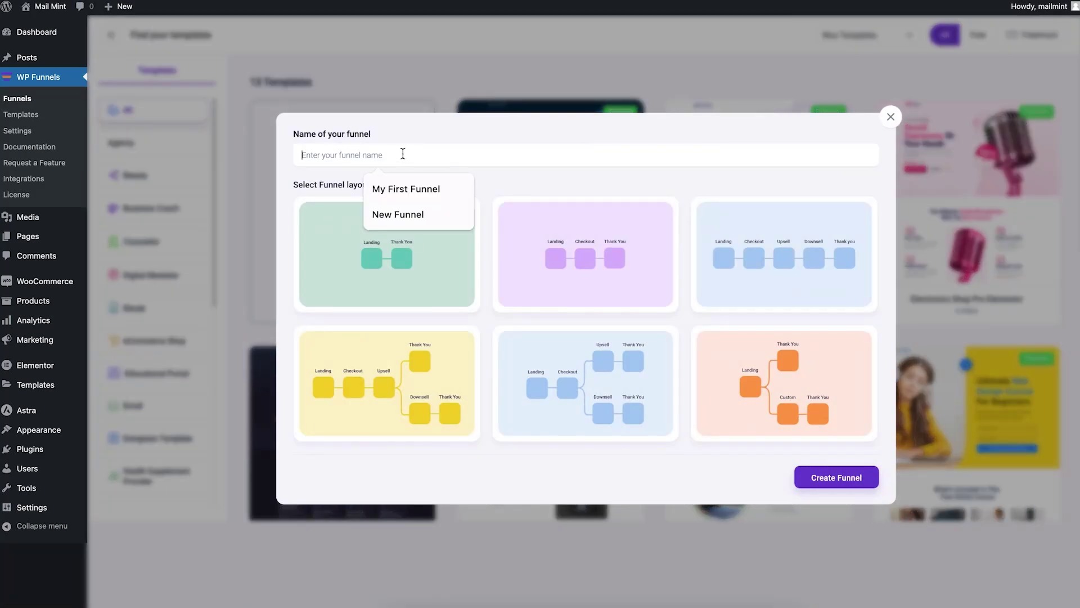
text(My Fun)
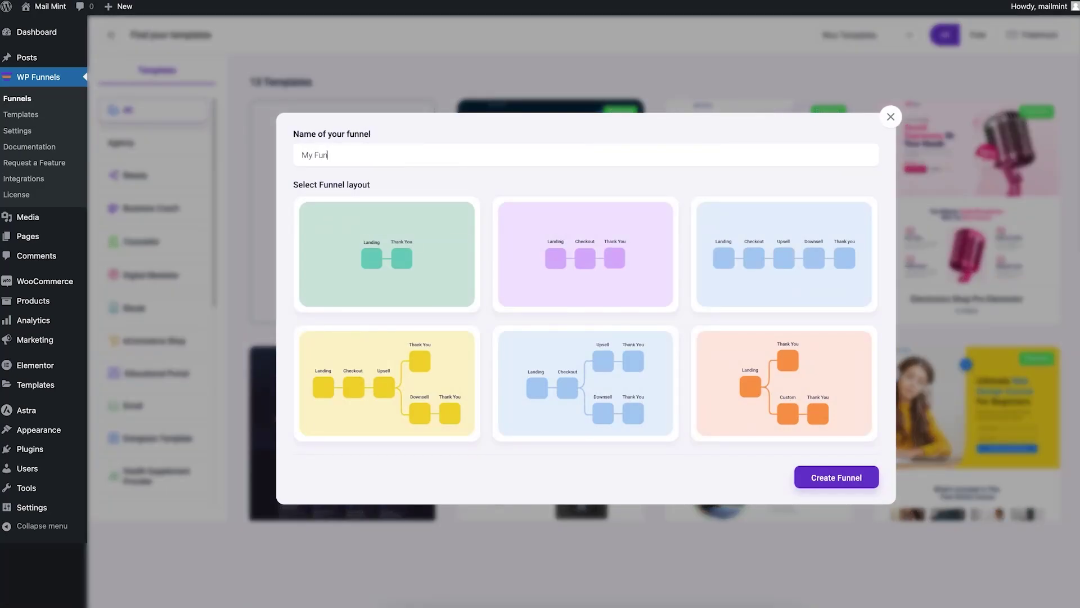
text(nel 1)
click(829, 482)
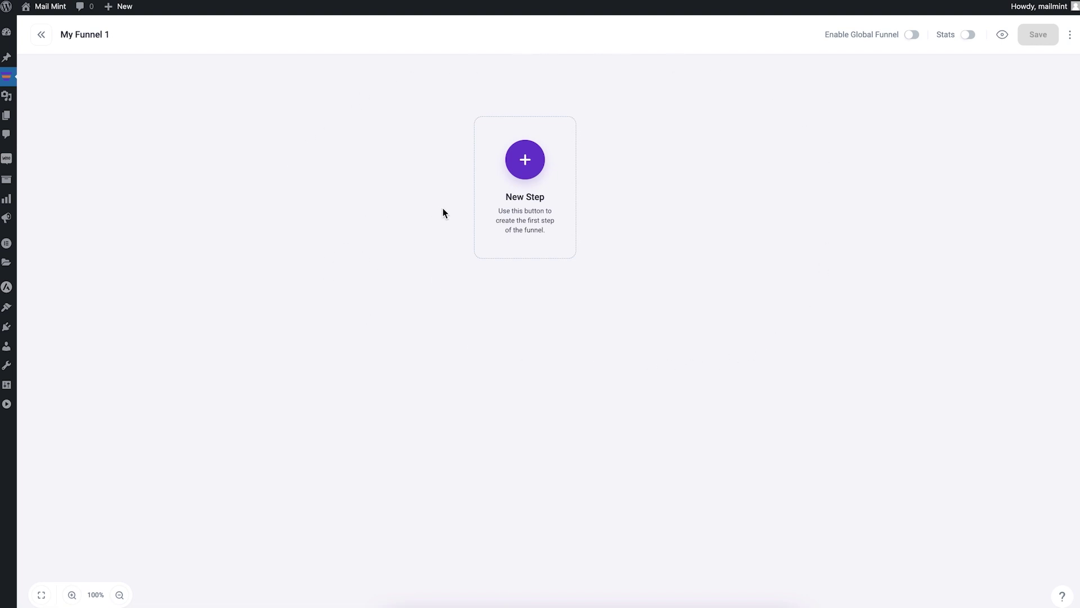
click(96, 35)
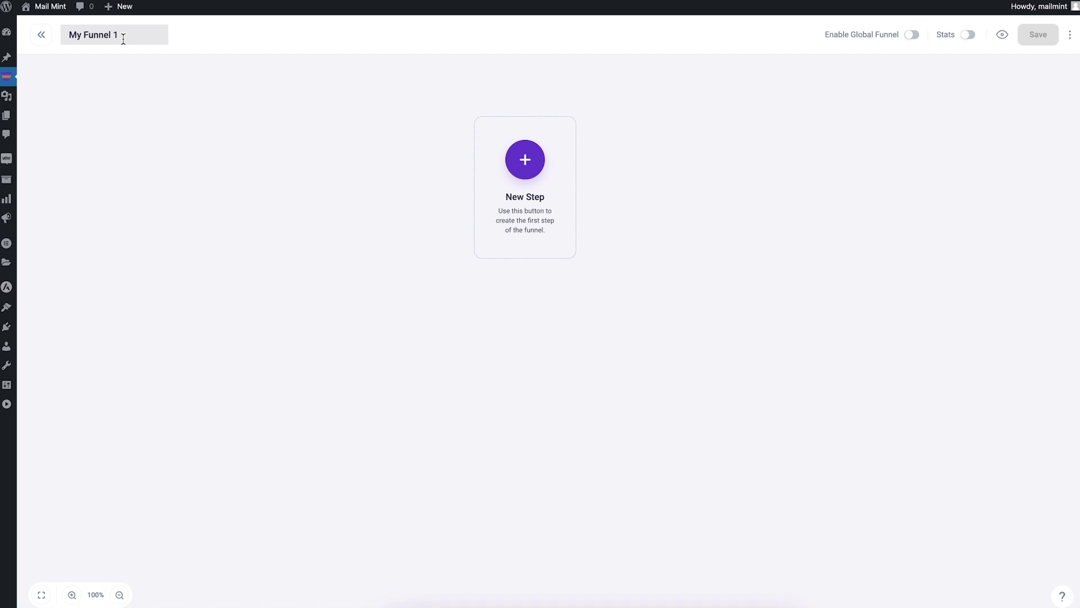
click(433, 47)
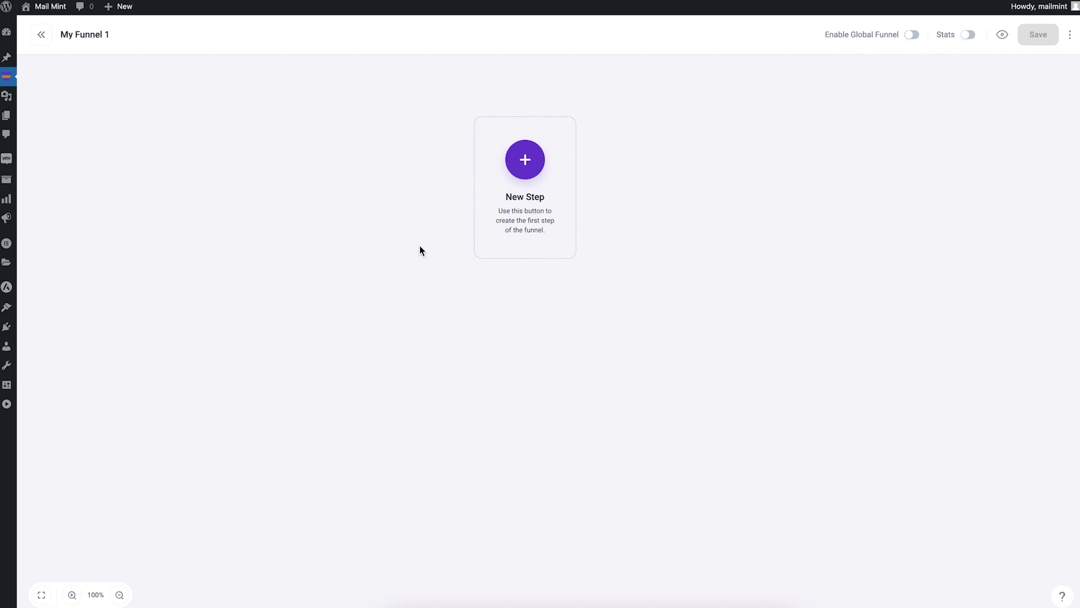
Import the Electronics Shop landing template as the funnel's first step
click(525, 160)
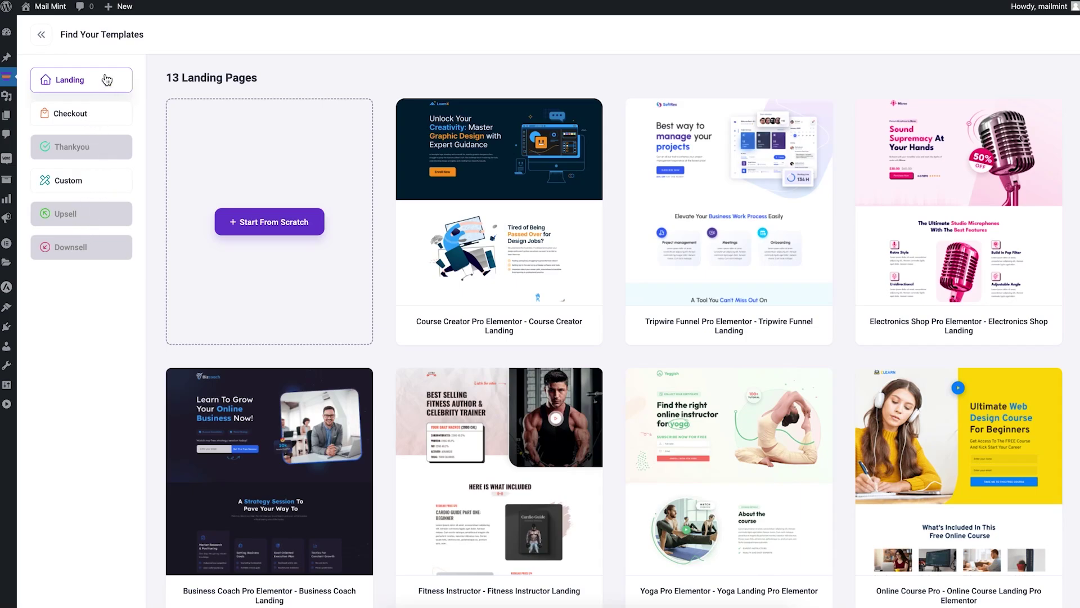
click(934, 206)
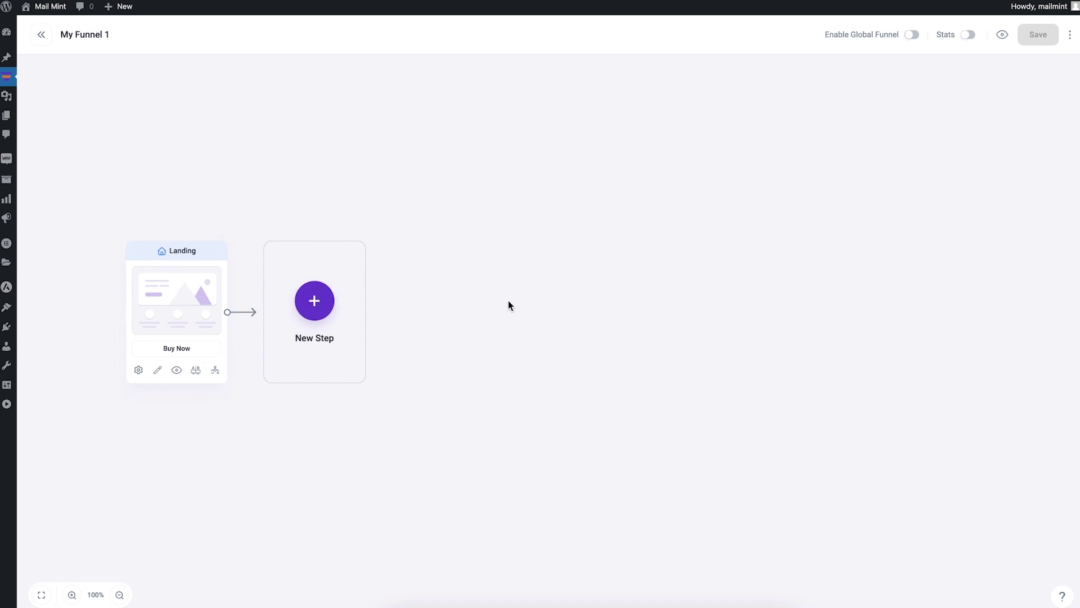
Import the Electronics Shop checkout template as the step after Landing
click(314, 302)
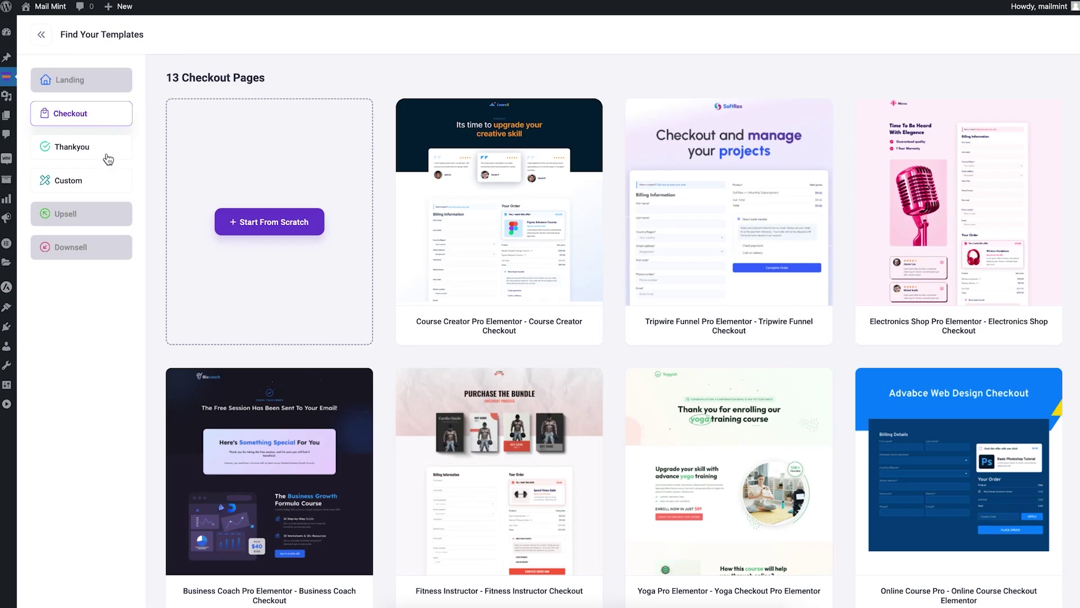
click(102, 118)
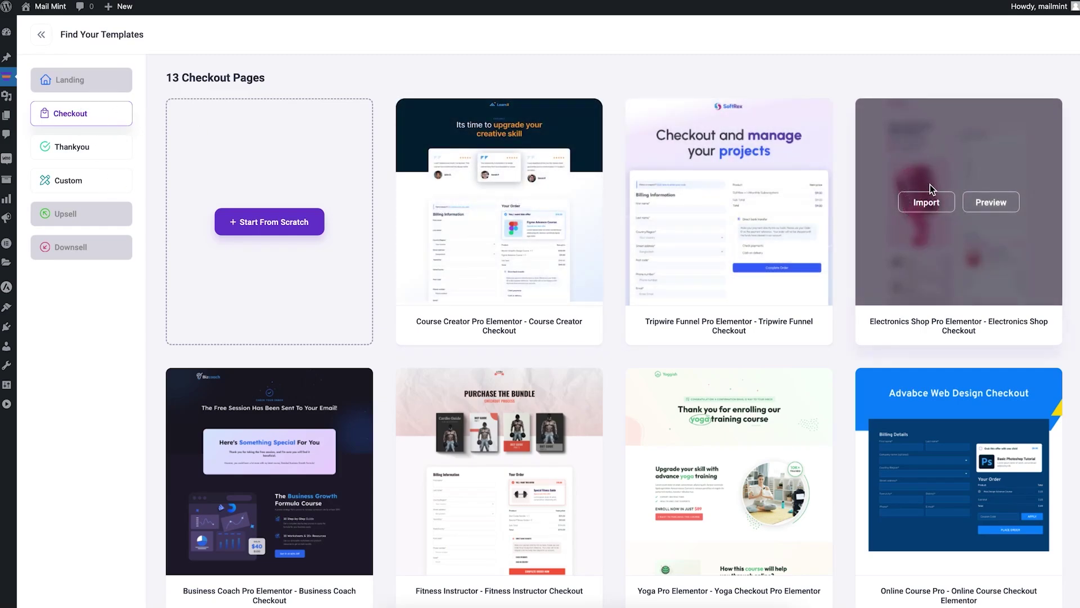
click(924, 203)
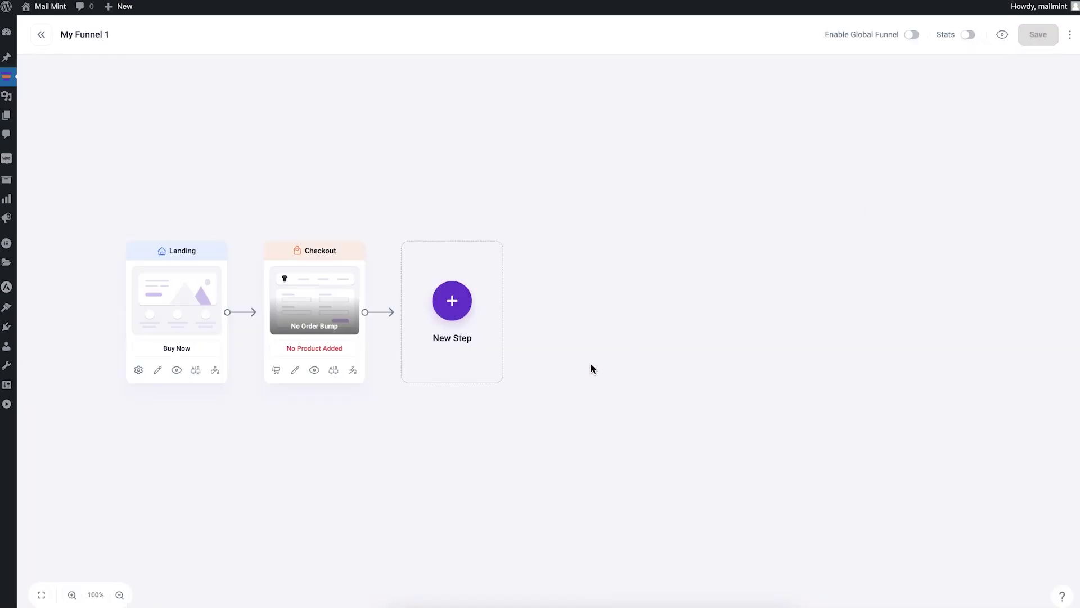
click(453, 302)
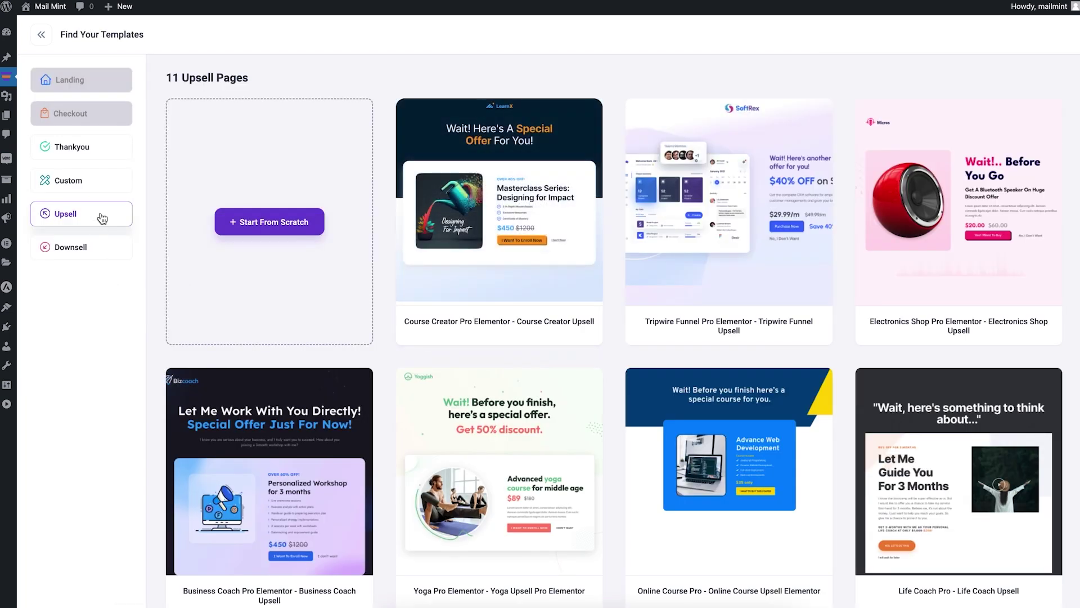
Import the Electronics Shop thank-you template from the Thankyou templates
click(111, 151)
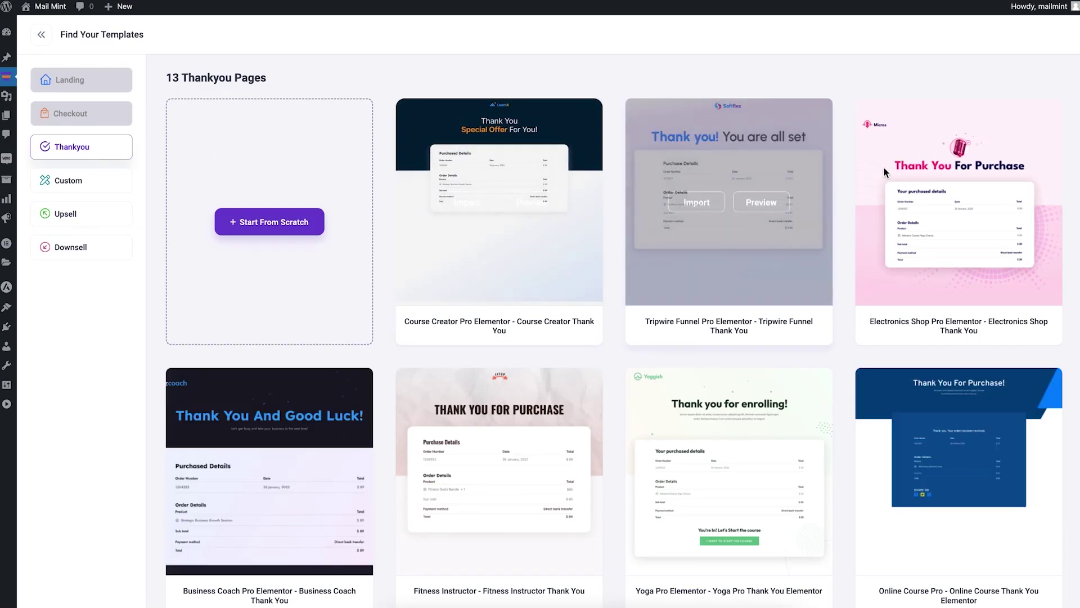
click(928, 209)
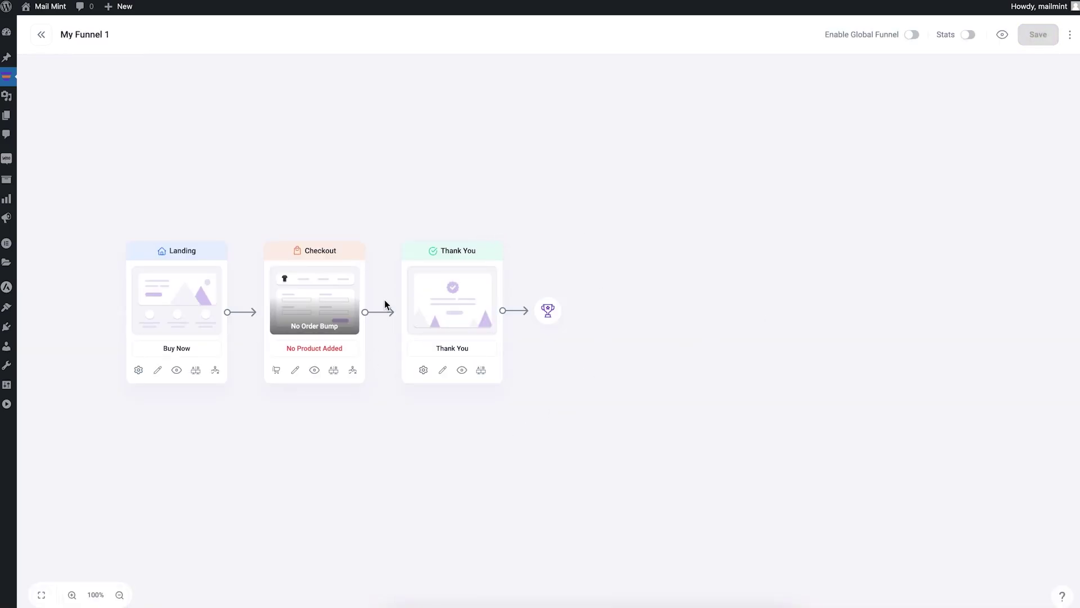
mouse_move(494, 301)
mouse_move(383, 314)
Insert Electronics Shop upsells on the Checkout→Thank You and Upsell→Thank You connectors
click(381, 313)
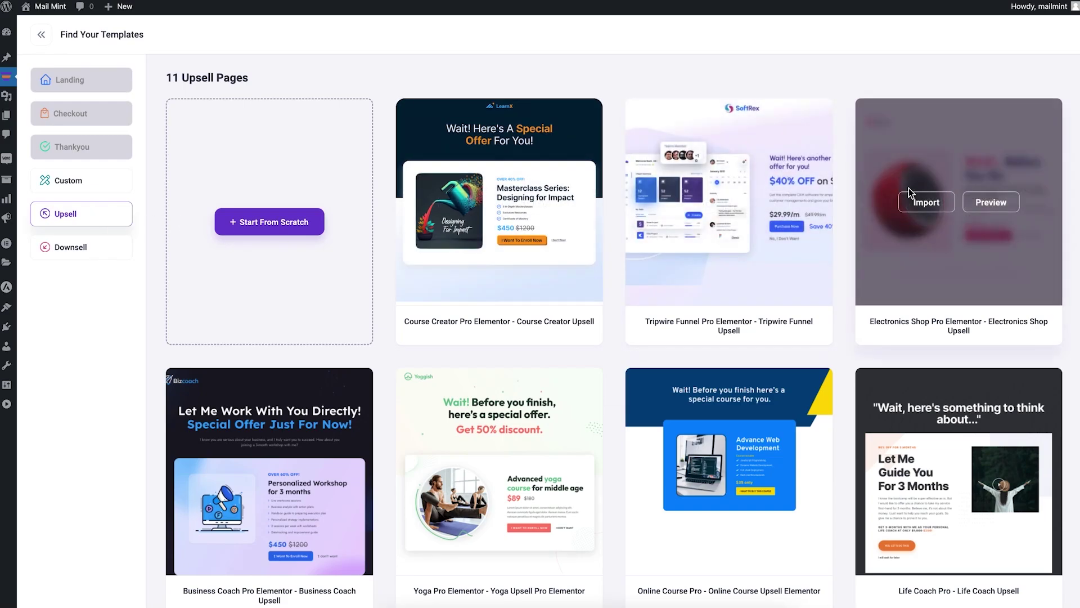
click(929, 205)
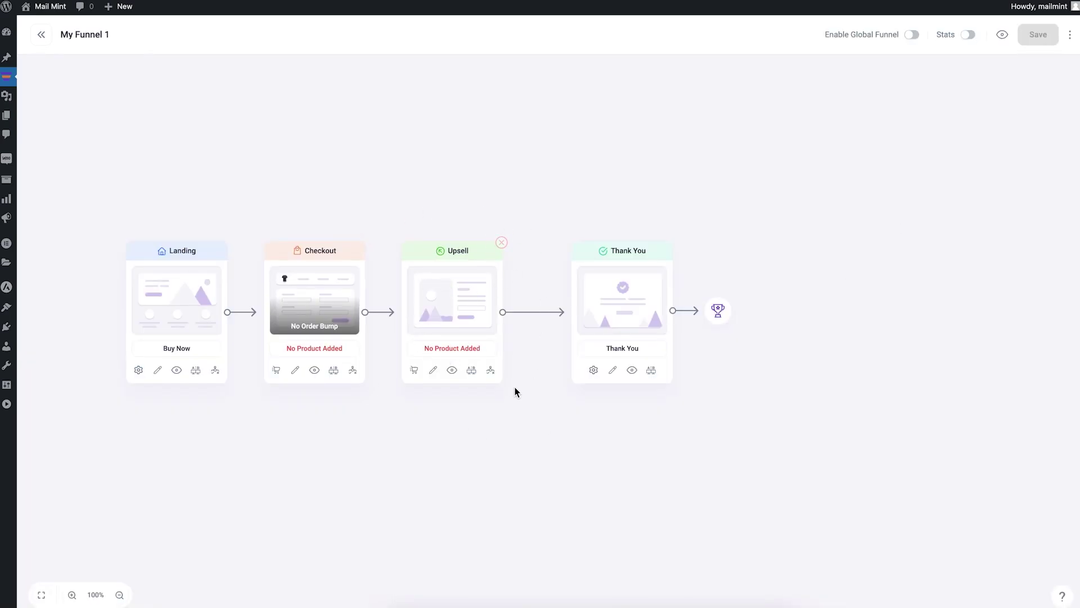
mouse_move(534, 313)
click(534, 313)
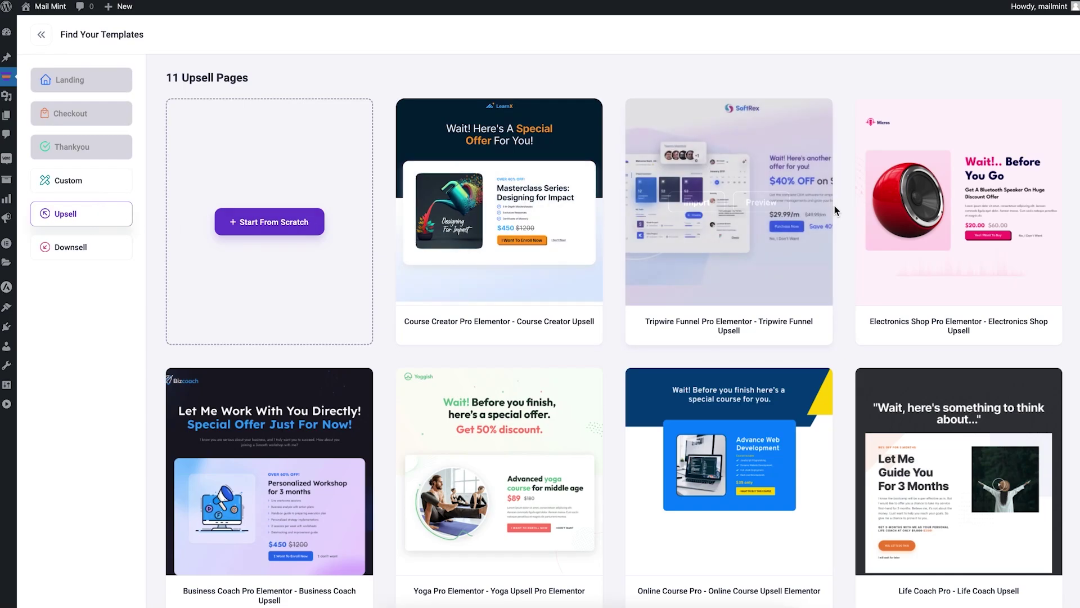
click(916, 204)
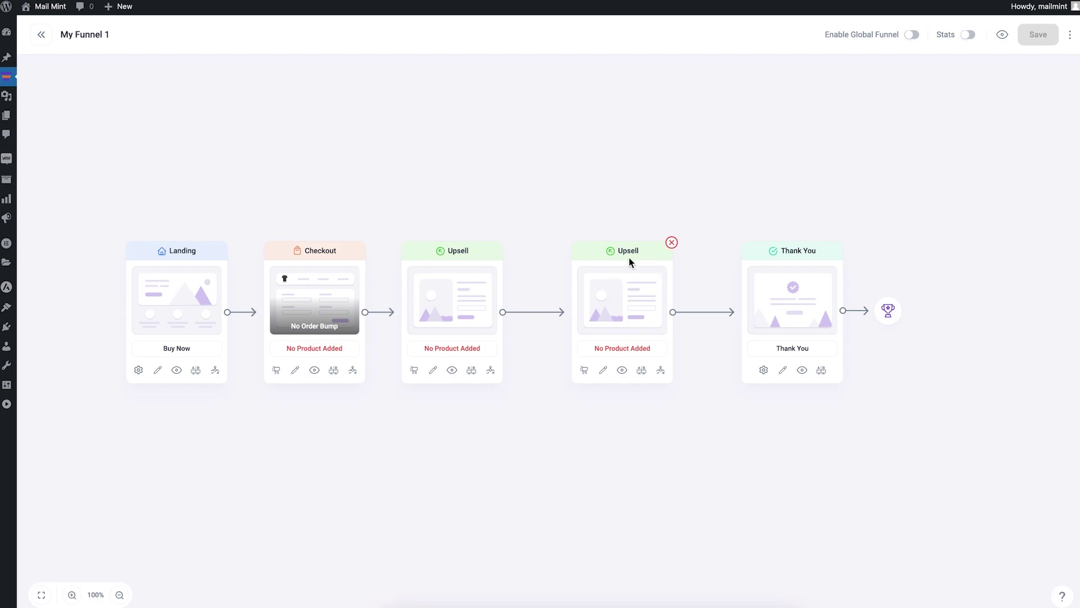
Delete the second Upsell, connecting to the previous step, and drag Thank You closer
click(672, 244)
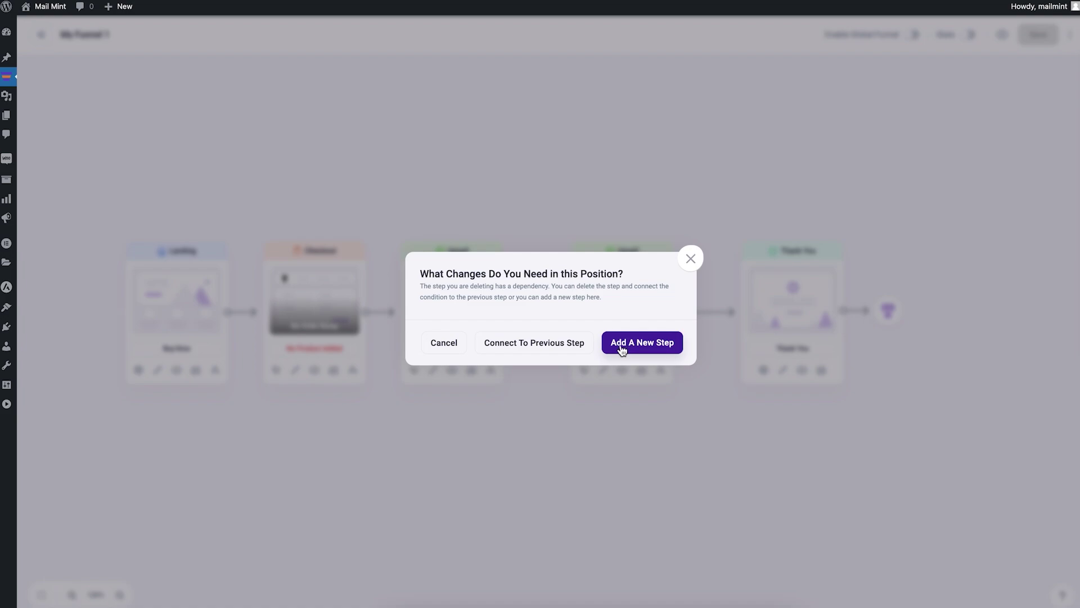
click(536, 346)
drag(767, 309, 604, 316)
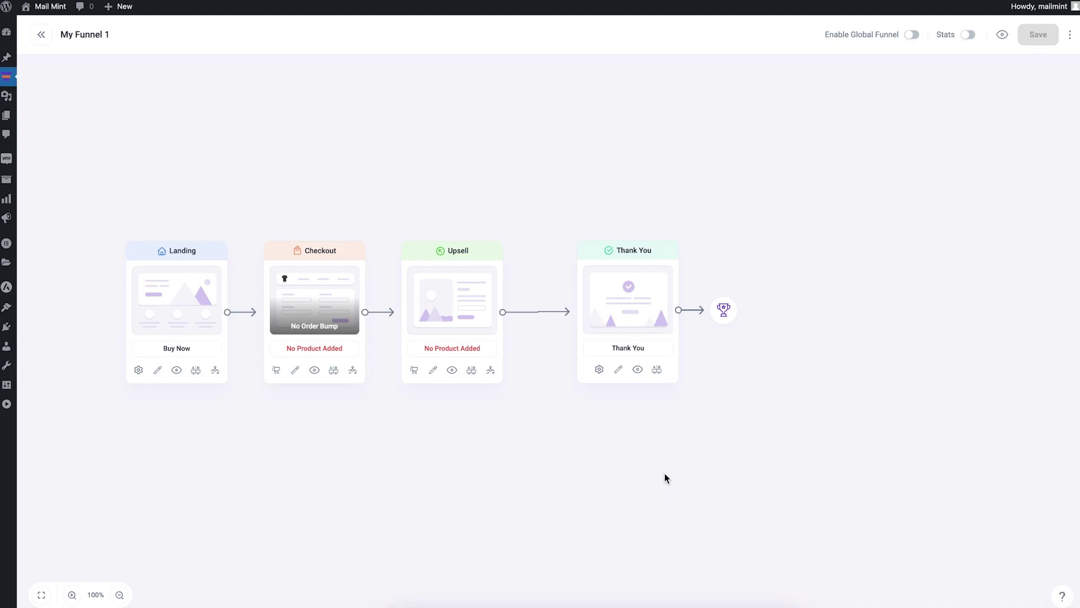
Open the Landing step's settings panel showing title and URL slug
mouse_move(185, 322)
mouse_move(271, 329)
mouse_move(457, 250)
click(137, 371)
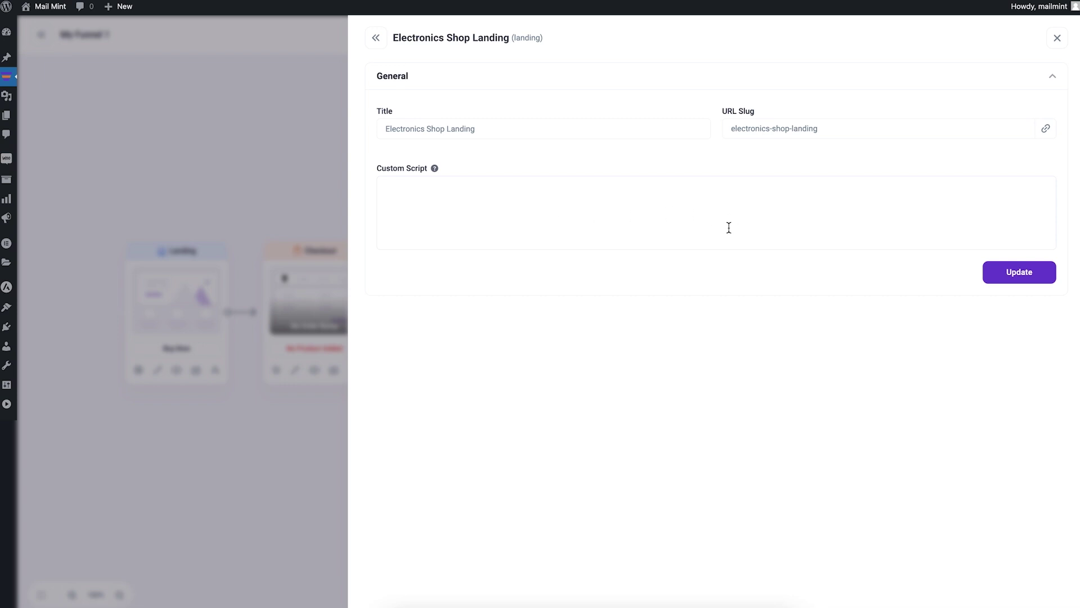
click(245, 177)
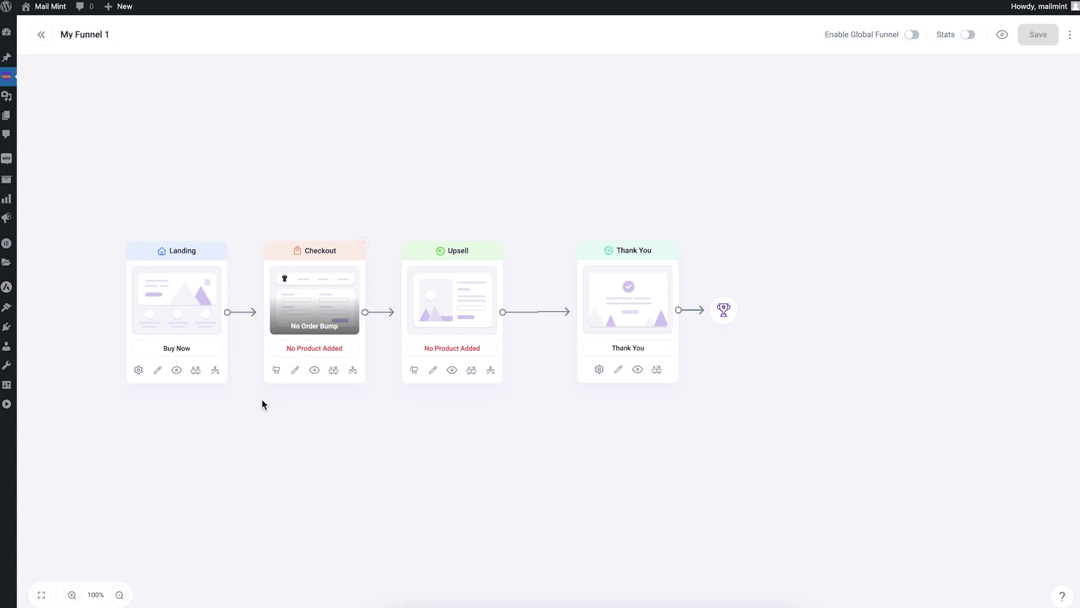
click(157, 372)
Open the Electronics Shop Checkout settings and toggle its General section open and closed
click(276, 374)
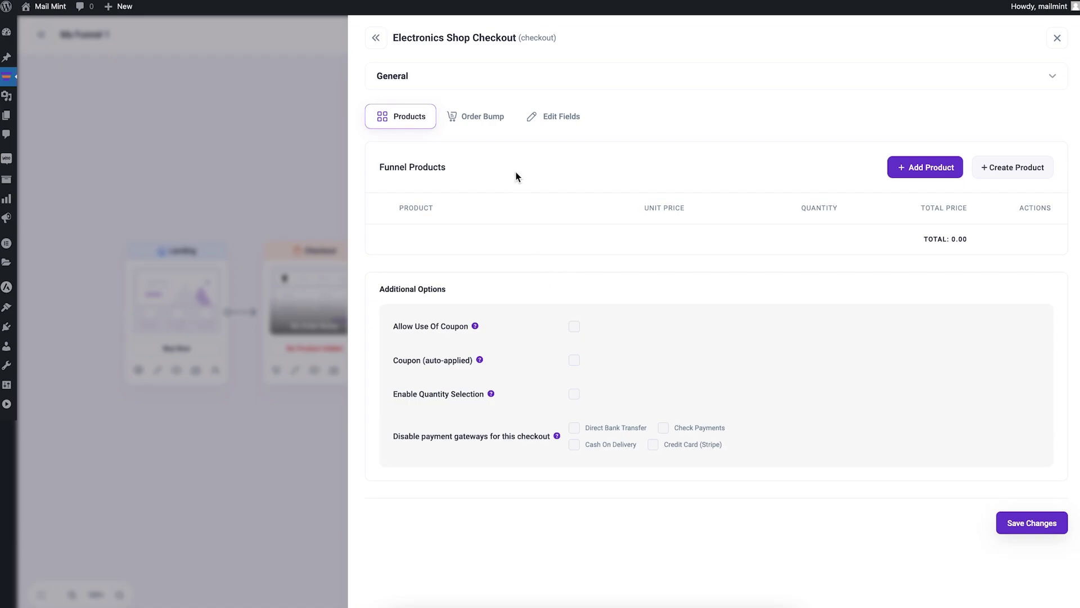
click(433, 82)
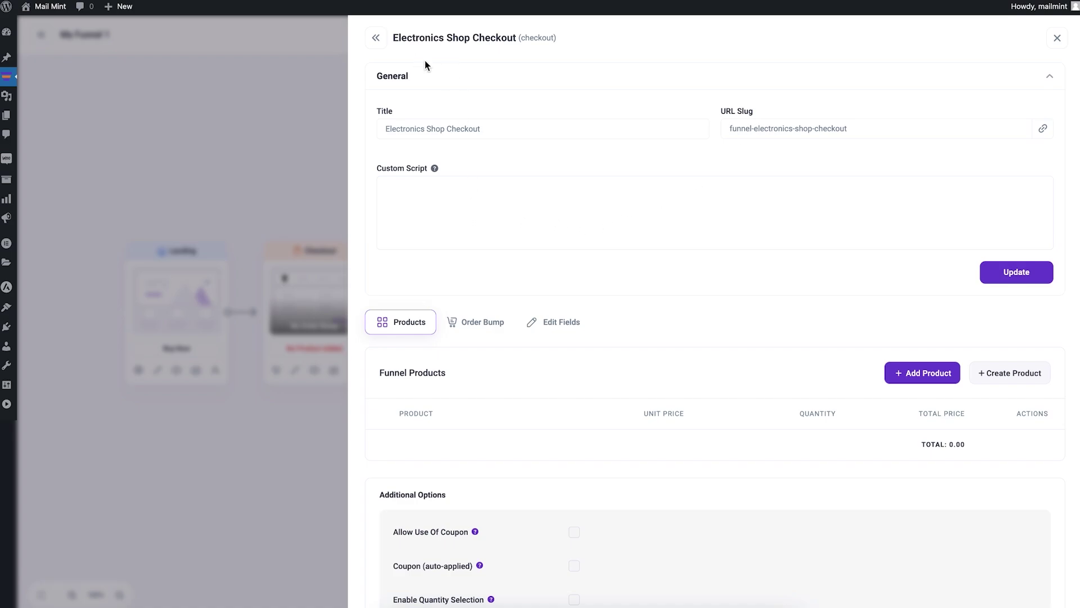
click(488, 84)
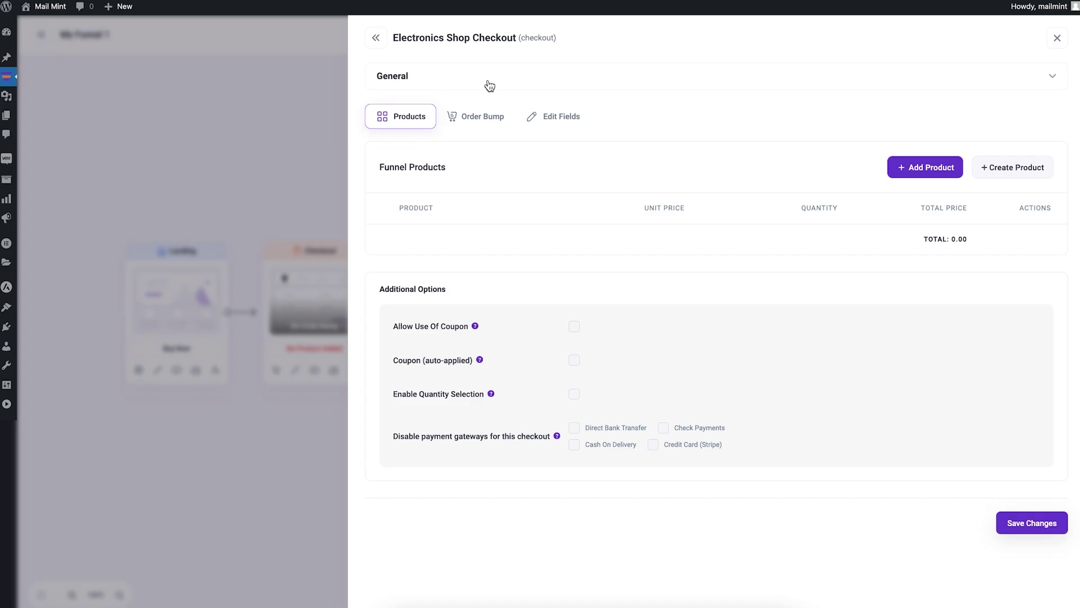
click(937, 77)
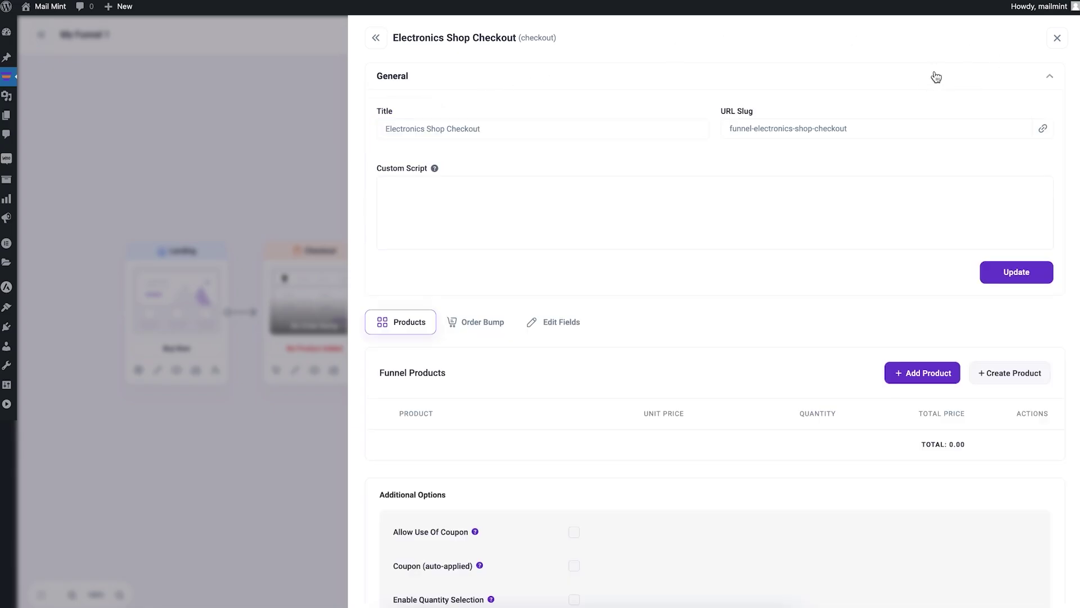
click(937, 77)
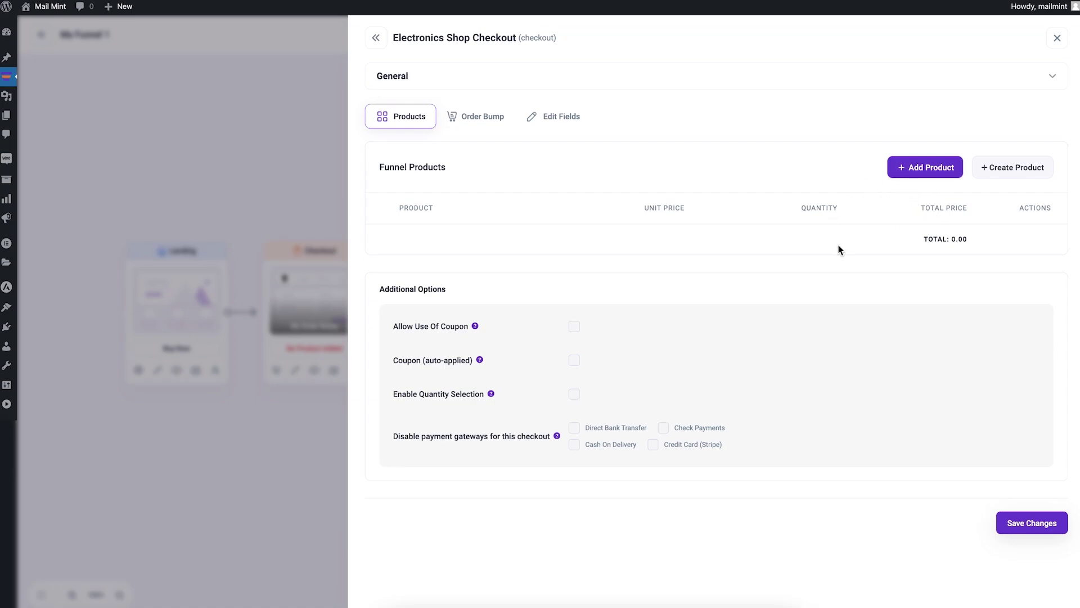
Search 'think' and add Thinking, Fast and Slow ($20.00, quantity 1) to the checkout
click(917, 168)
click(499, 304)
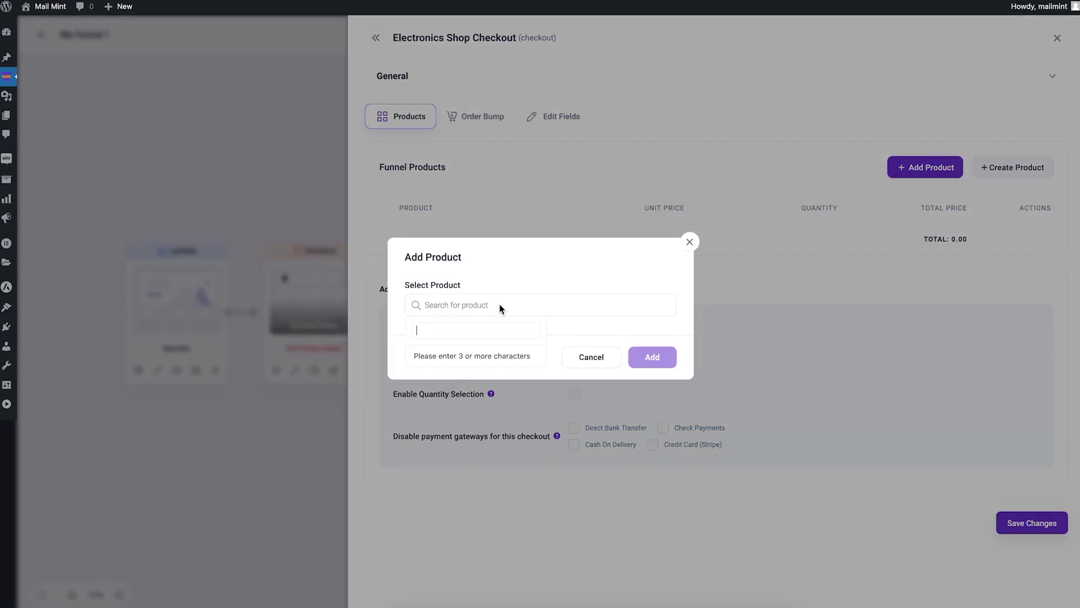
text(think)
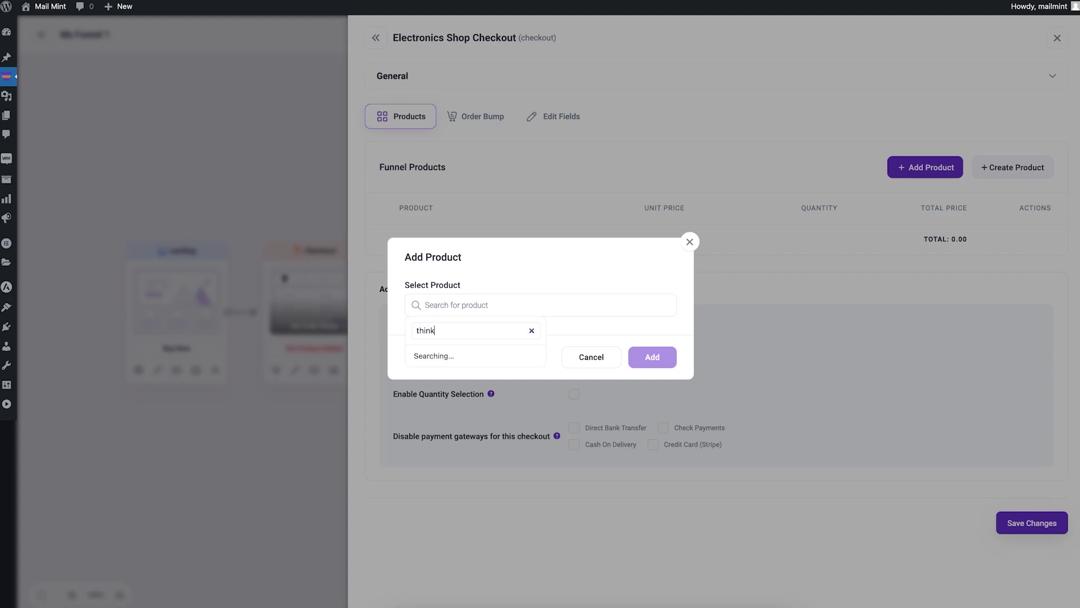
click(451, 355)
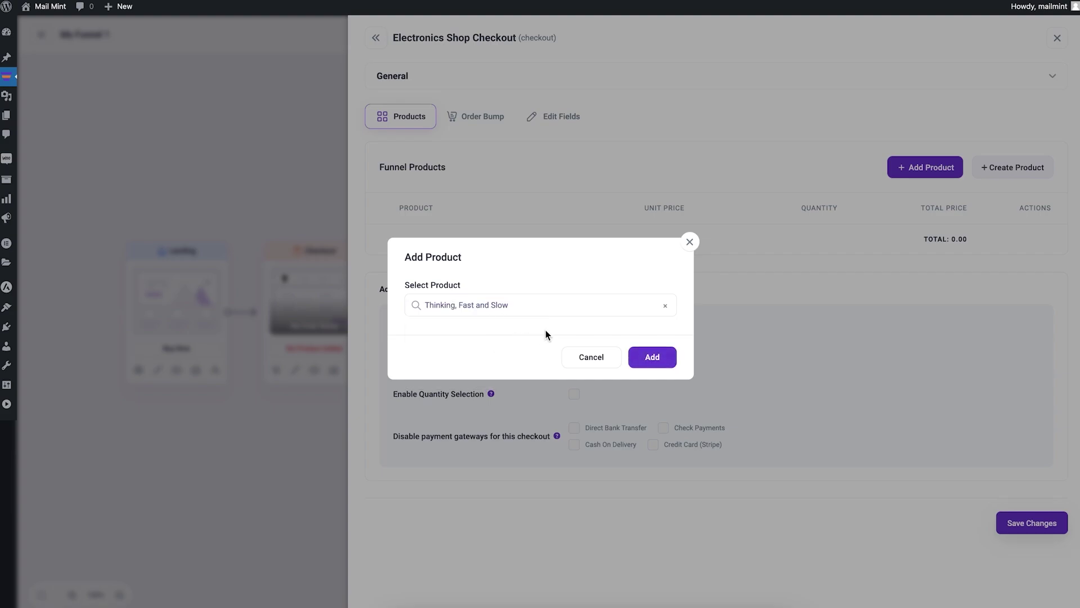
click(650, 356)
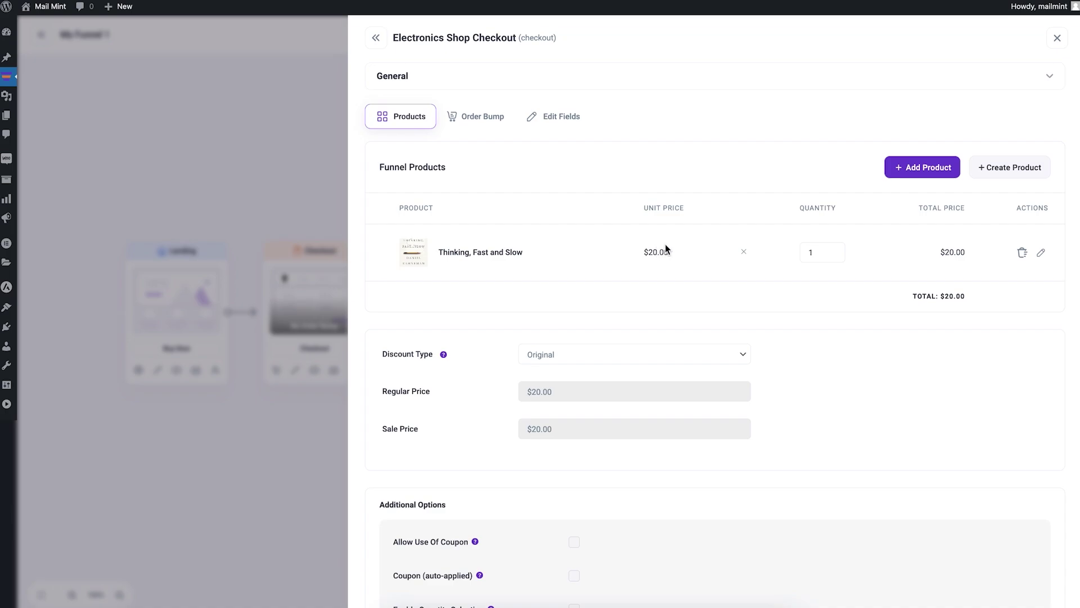
scroll(667, 243, down, 3)
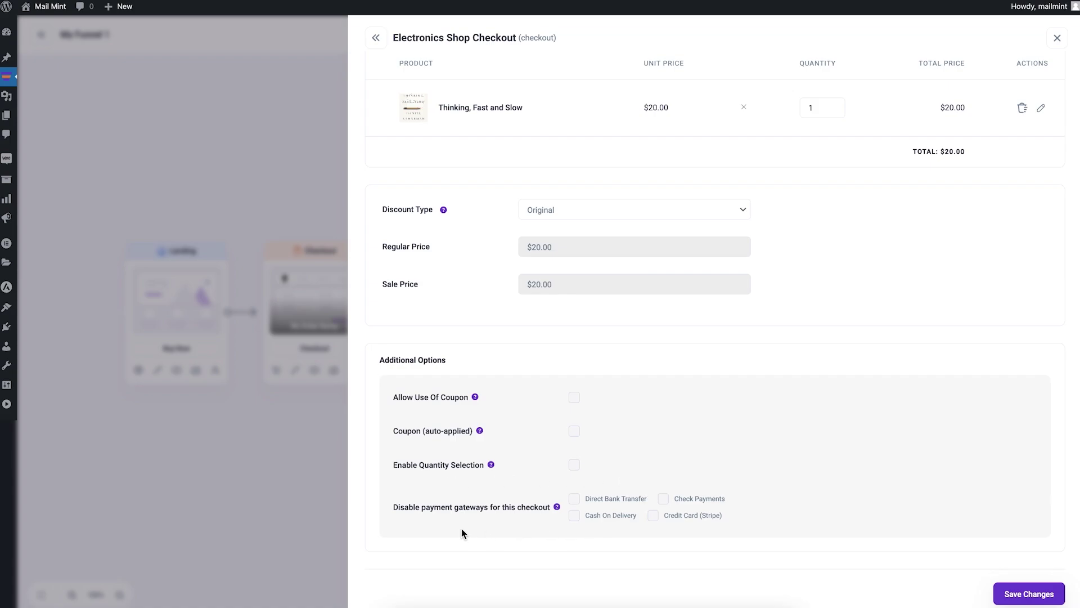
scroll(711, 518, up, 3)
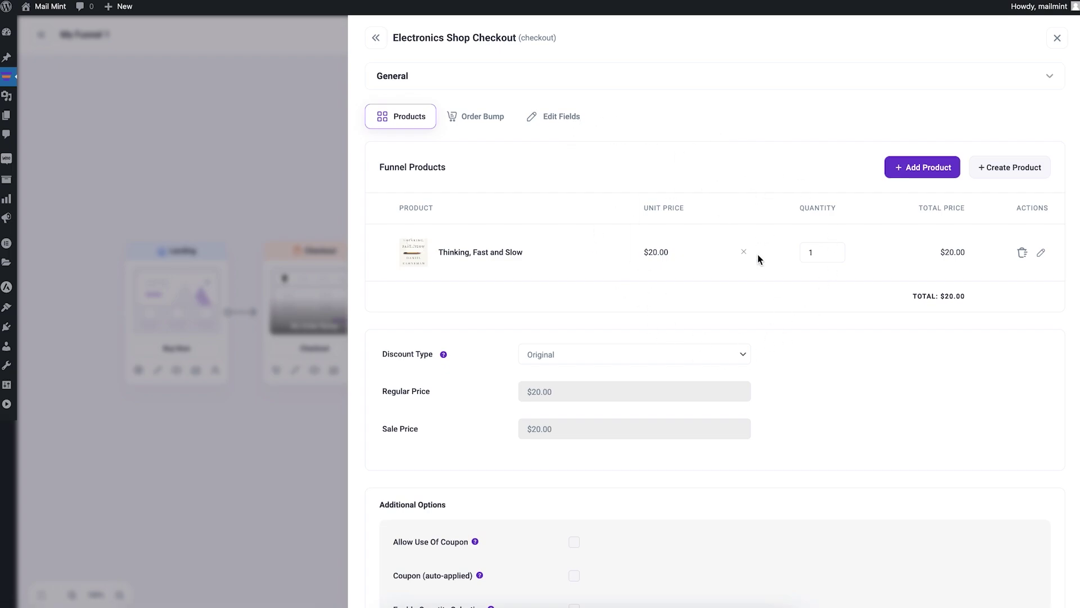
Close the checkout side panel and open the Checkout card's pencil editor
click(306, 161)
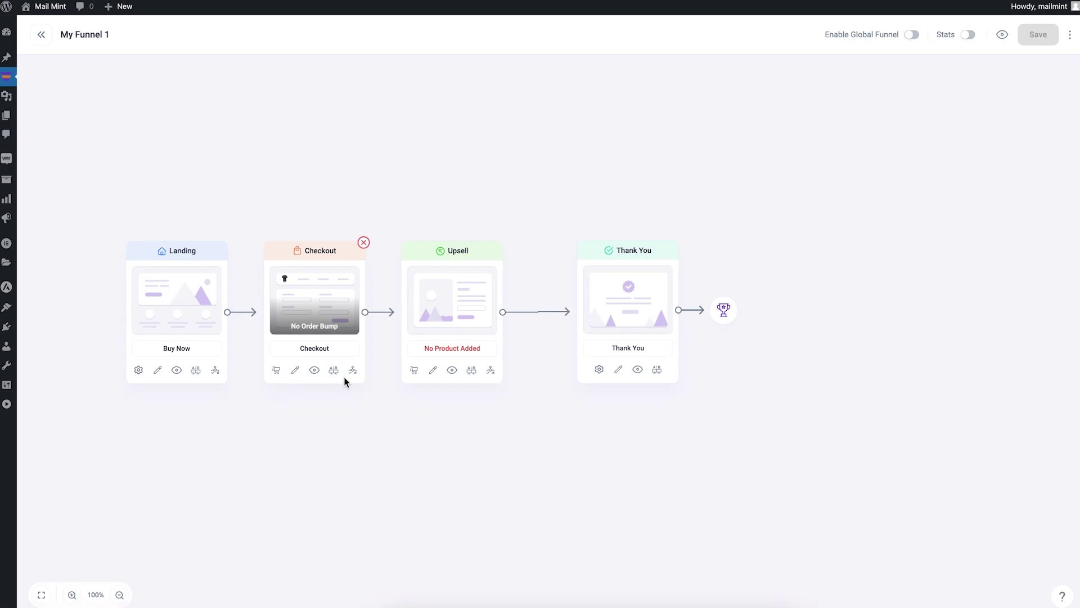
click(296, 372)
Add the 5 Productivity Books Bundle ($100.00), found by searching 'rich', as the Upsell product
click(411, 371)
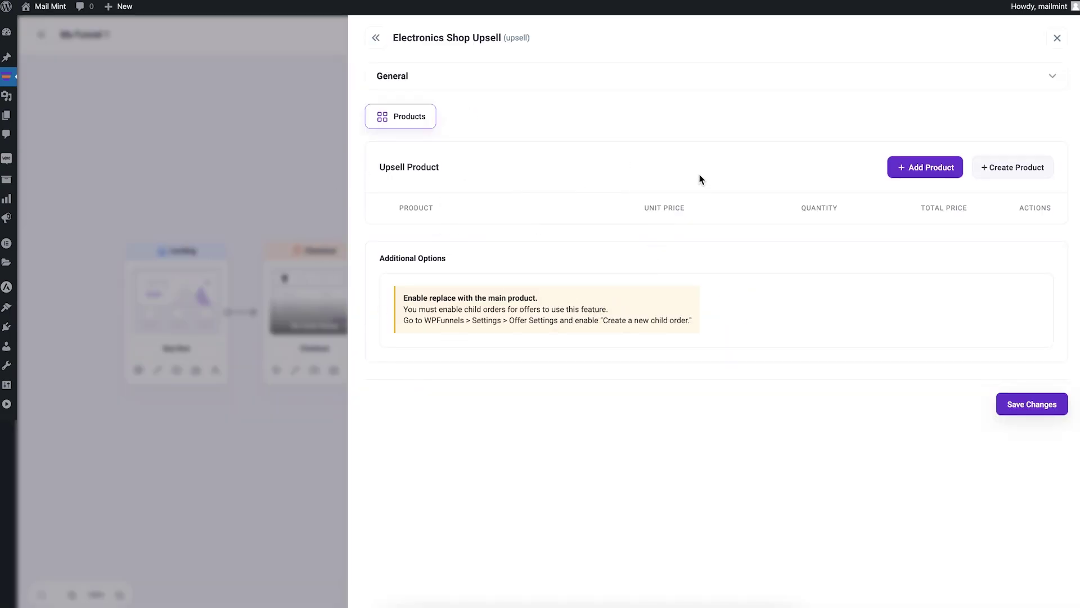
click(912, 172)
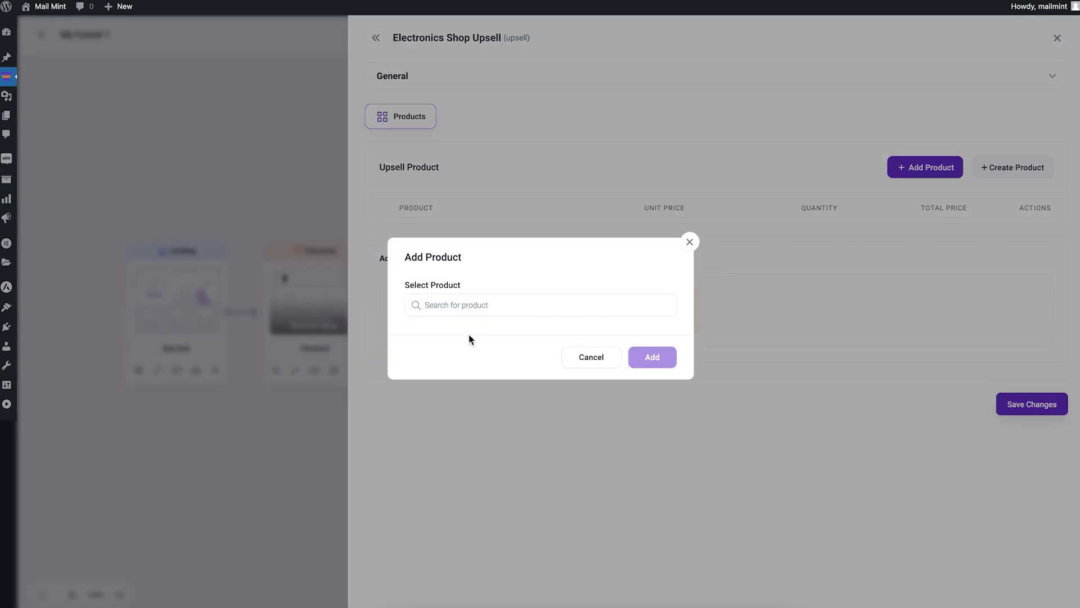
click(493, 307)
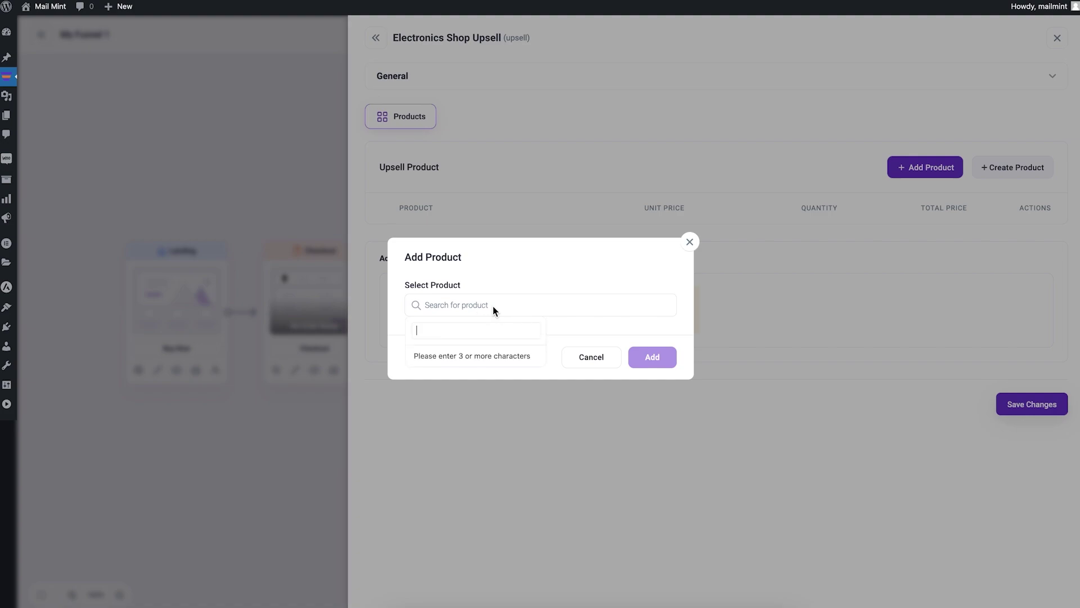
text(rich)
click(462, 356)
click(653, 357)
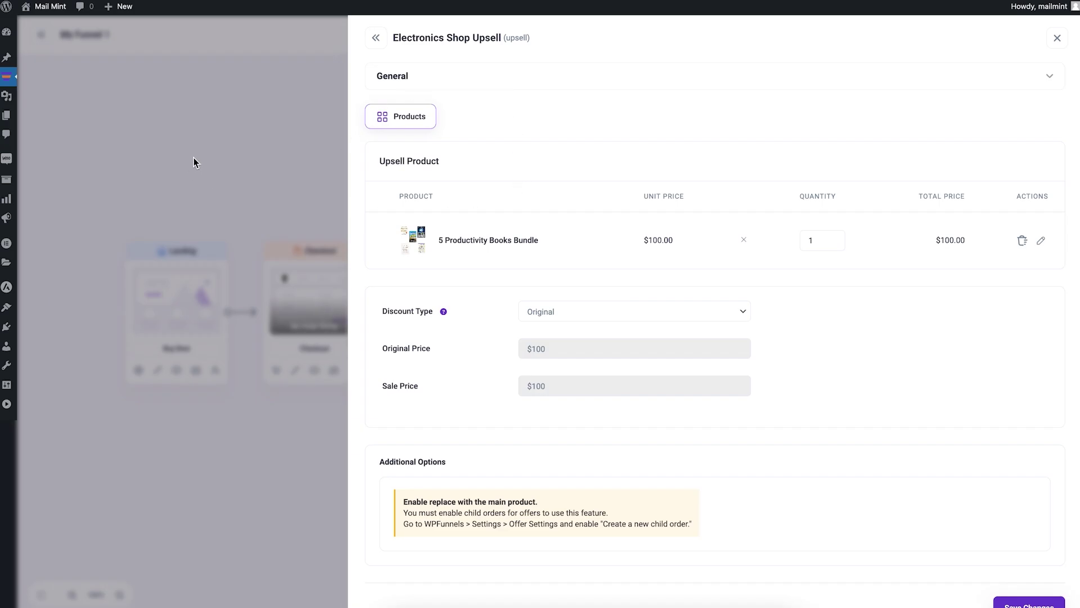
click(248, 138)
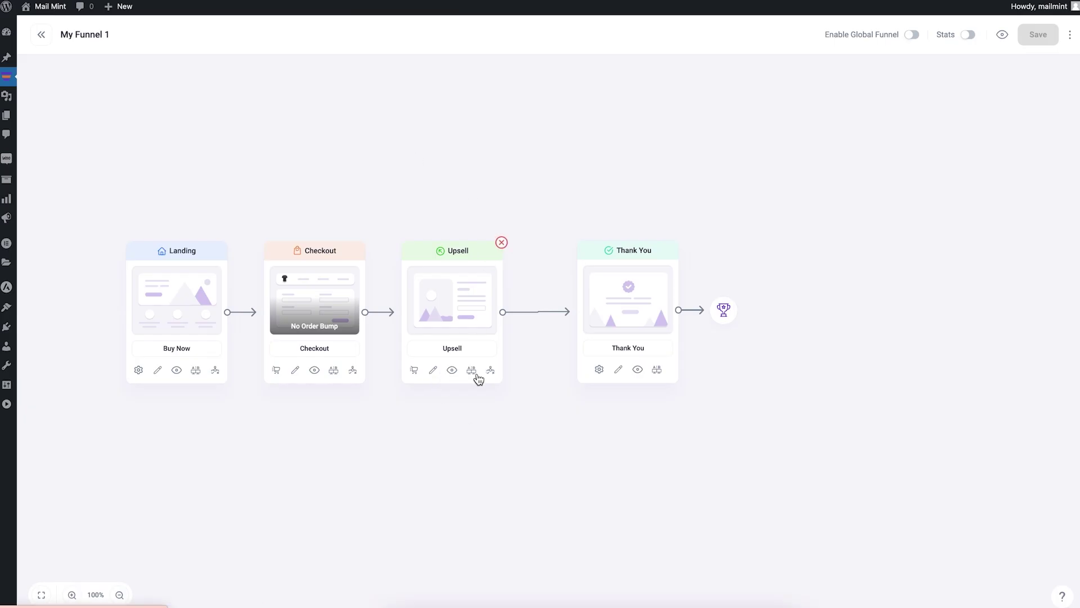
click(434, 372)
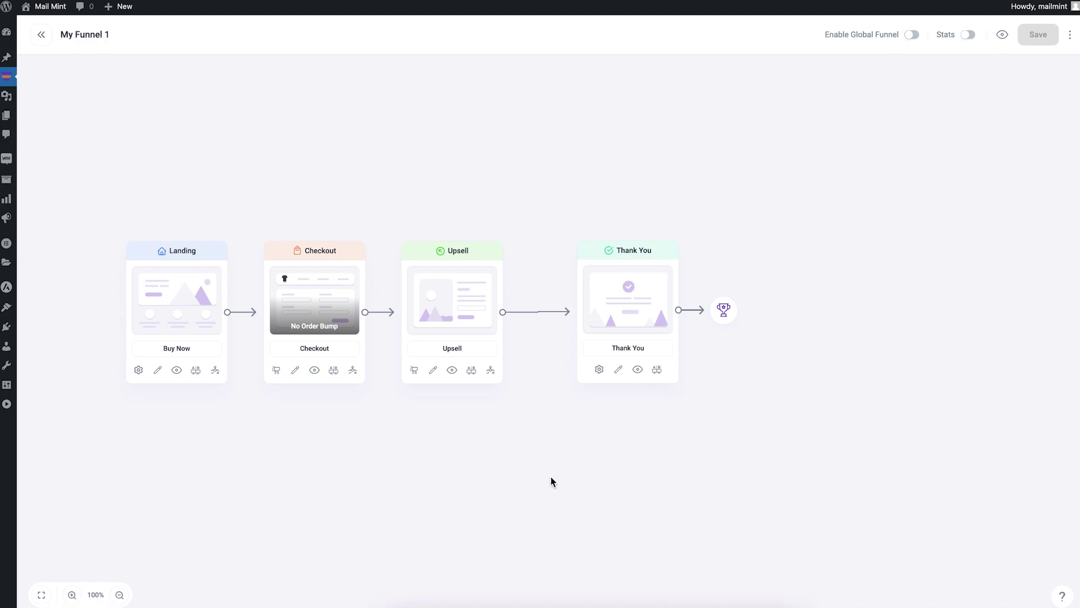
mouse_move(673, 370)
click(598, 371)
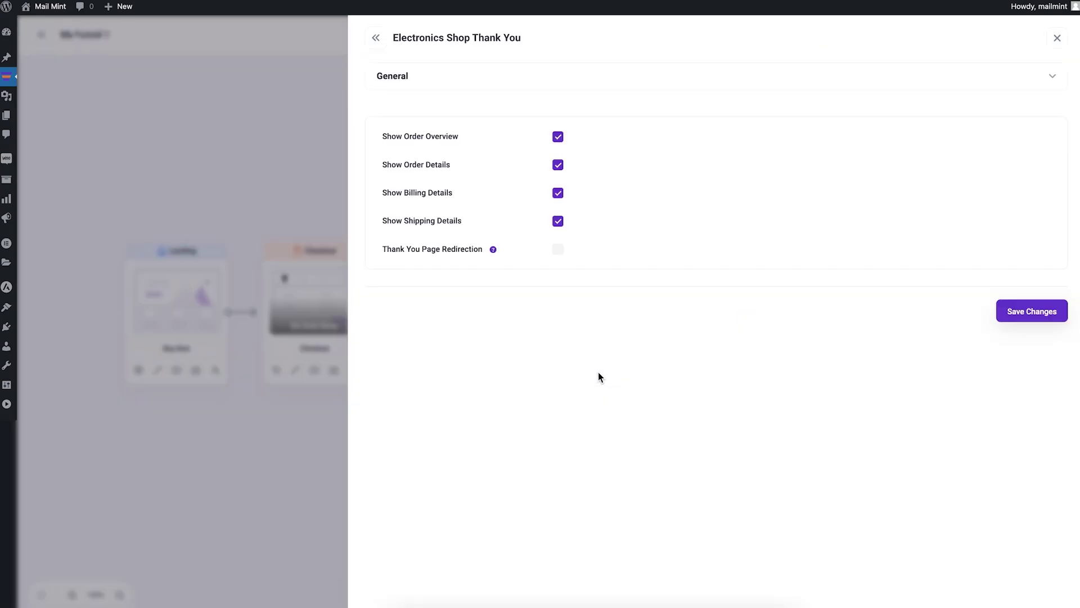
click(466, 76)
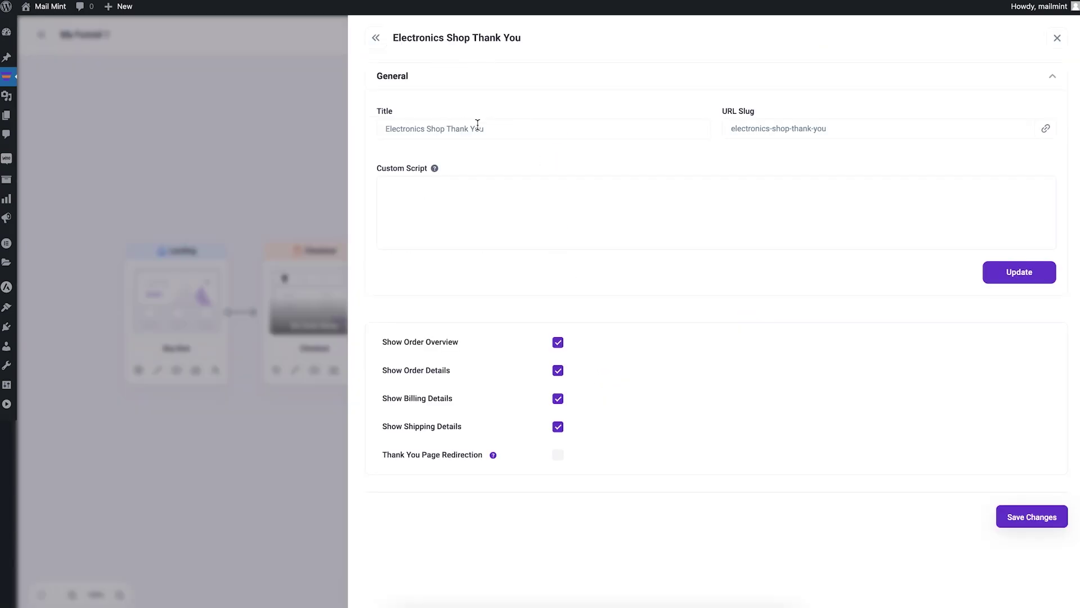
click(460, 79)
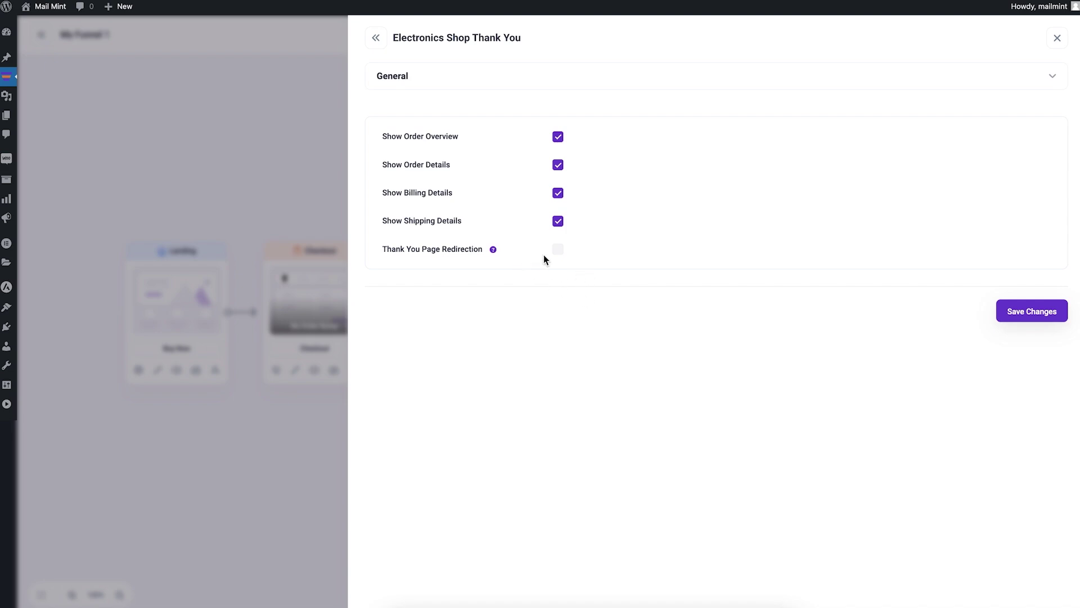
click(558, 251)
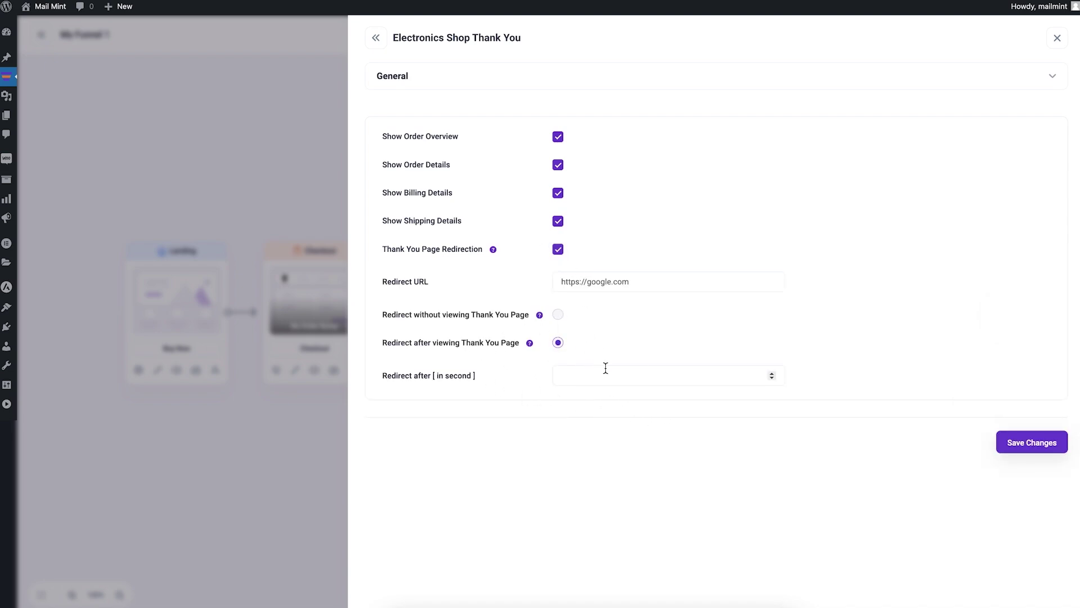
click(559, 250)
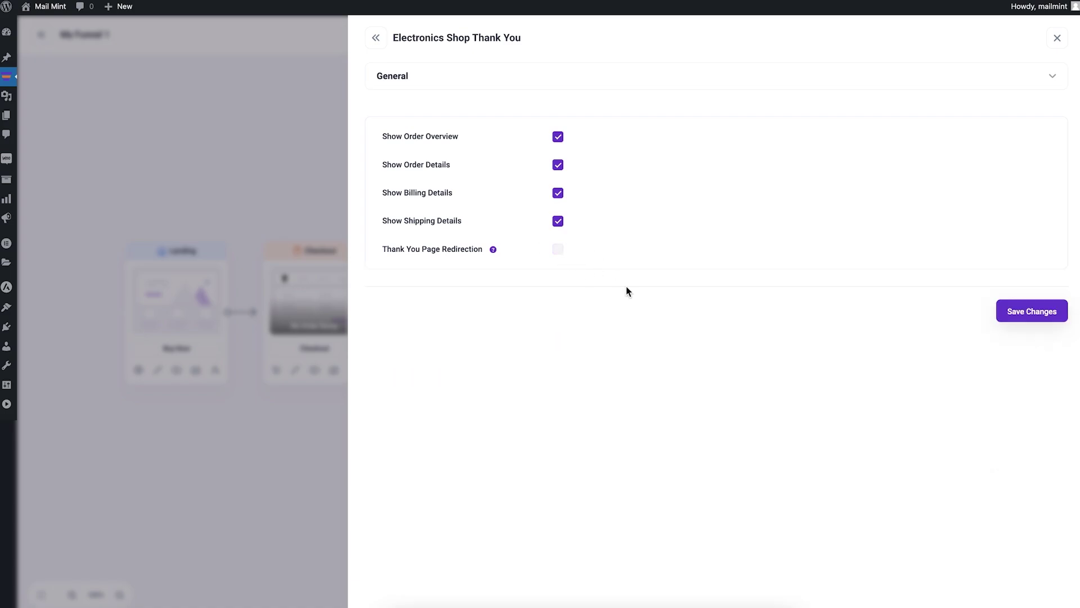
click(254, 163)
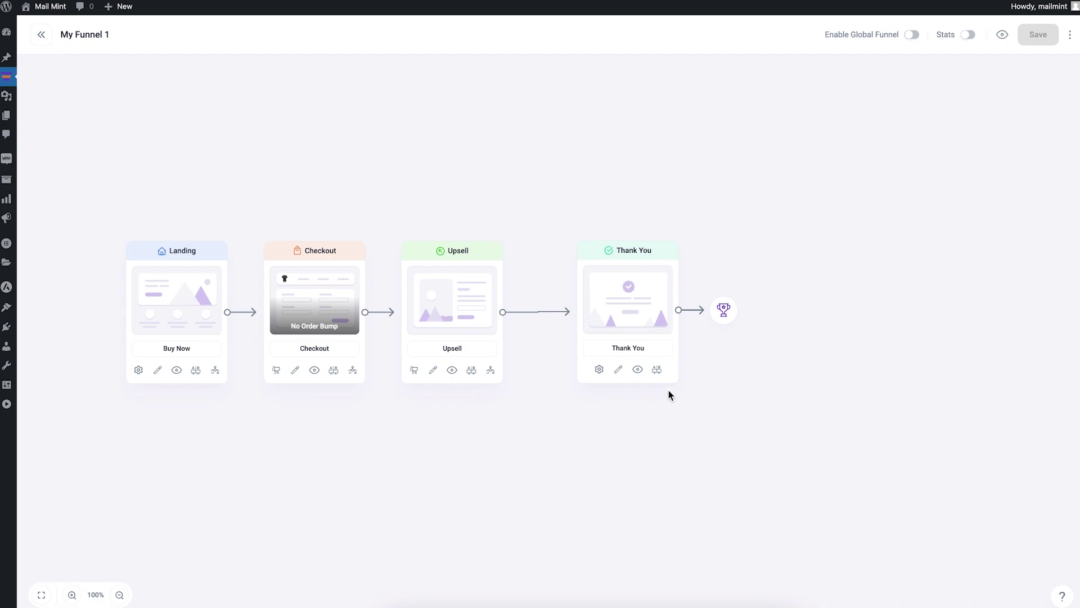
Nudge the Upsell card slightly right, then bring up A/B testing for the Landing step
drag(451, 307, 463, 299)
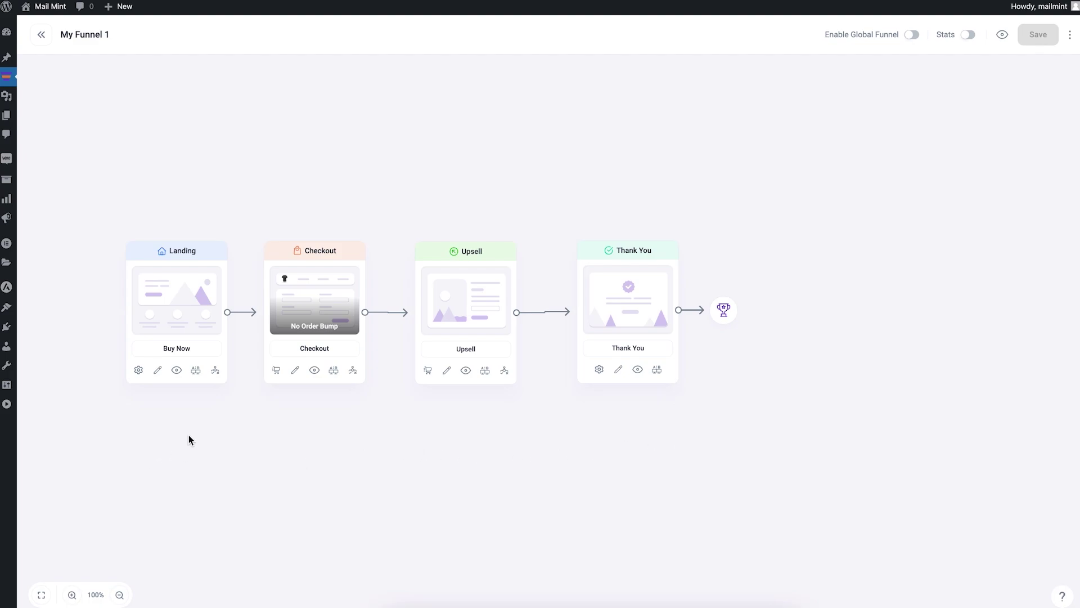
click(195, 371)
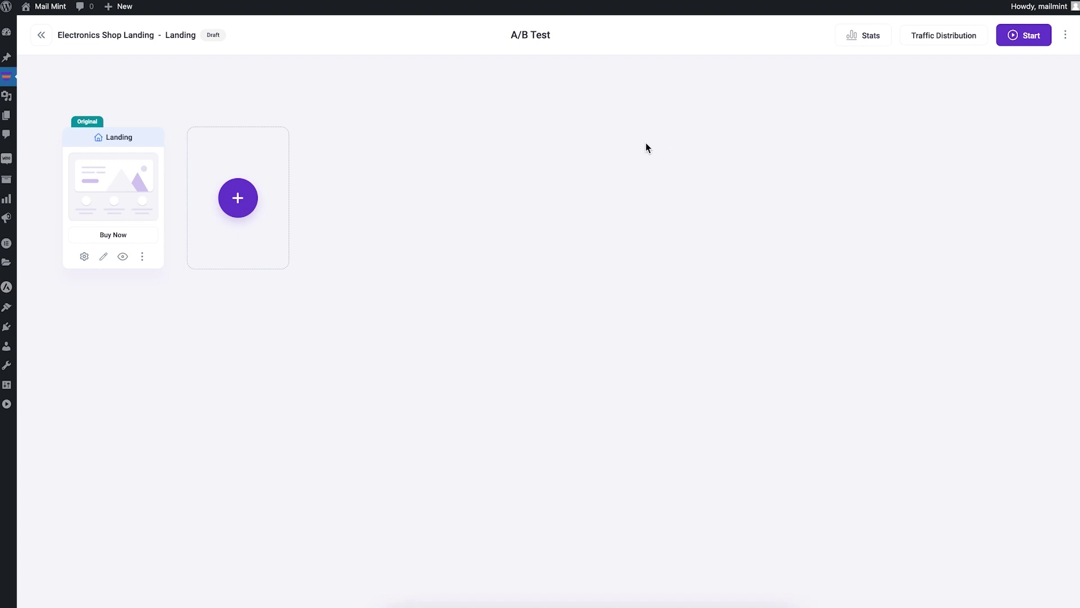
Go back from the Landing A/B Test page to the My Funnel 1 canvas
click(41, 36)
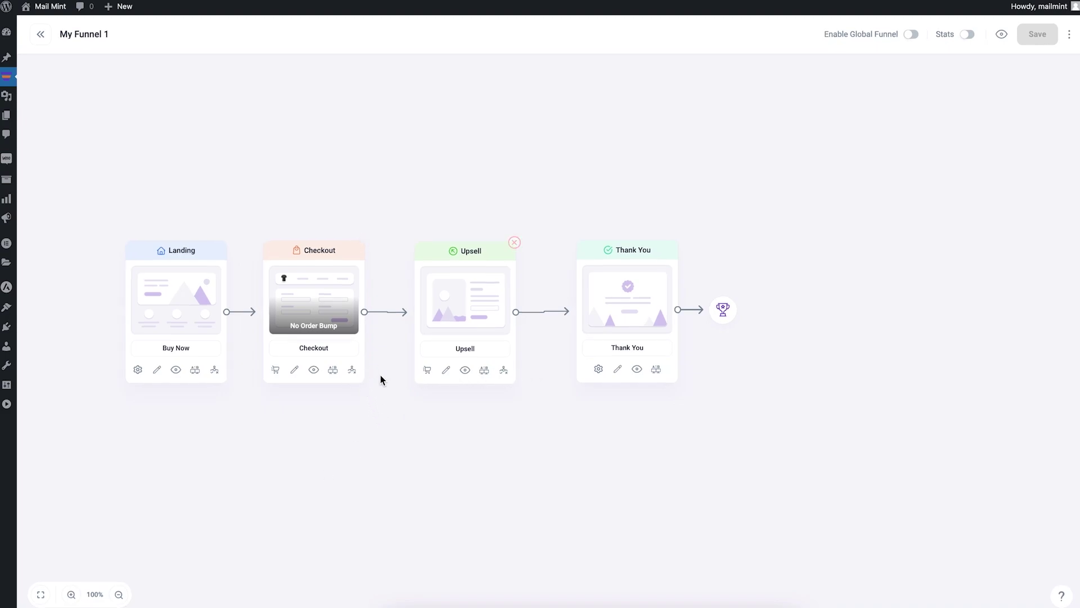
Enable a Checkout condition of Cart total Greater than (>) 500
click(352, 371)
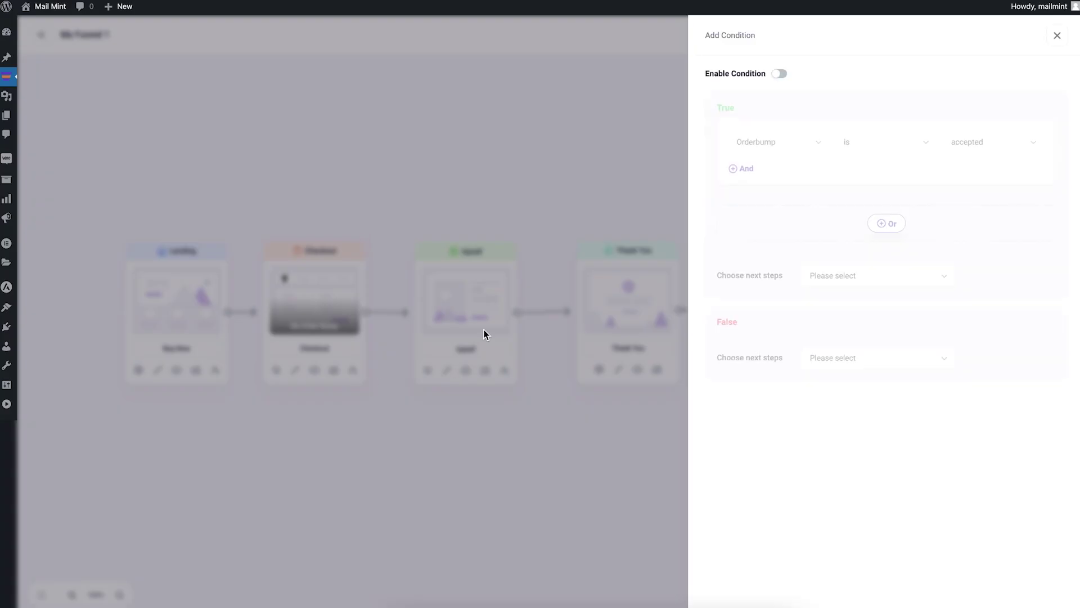
click(780, 76)
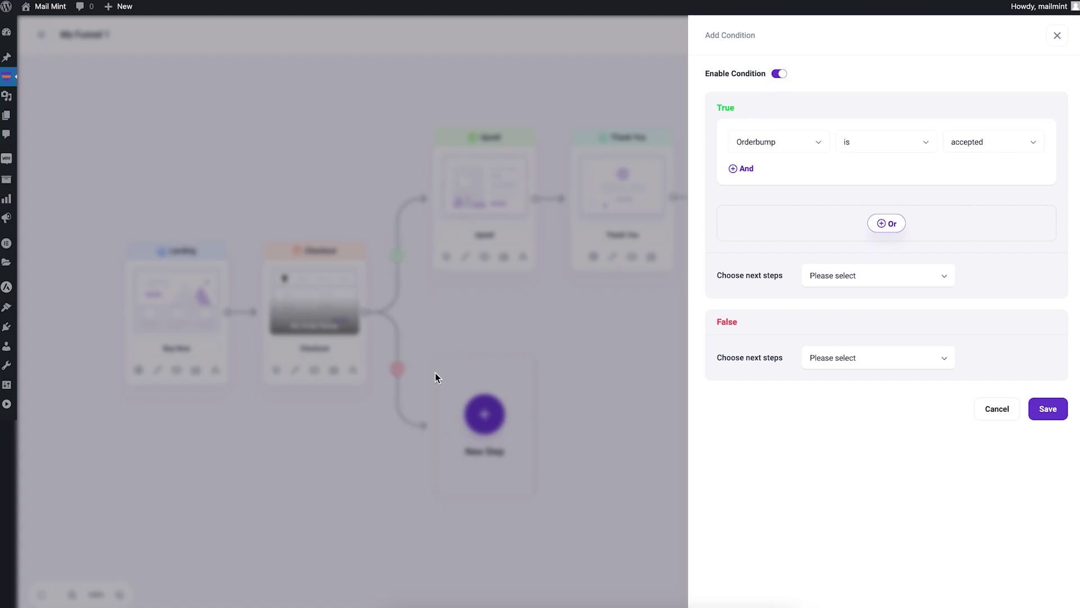
click(819, 144)
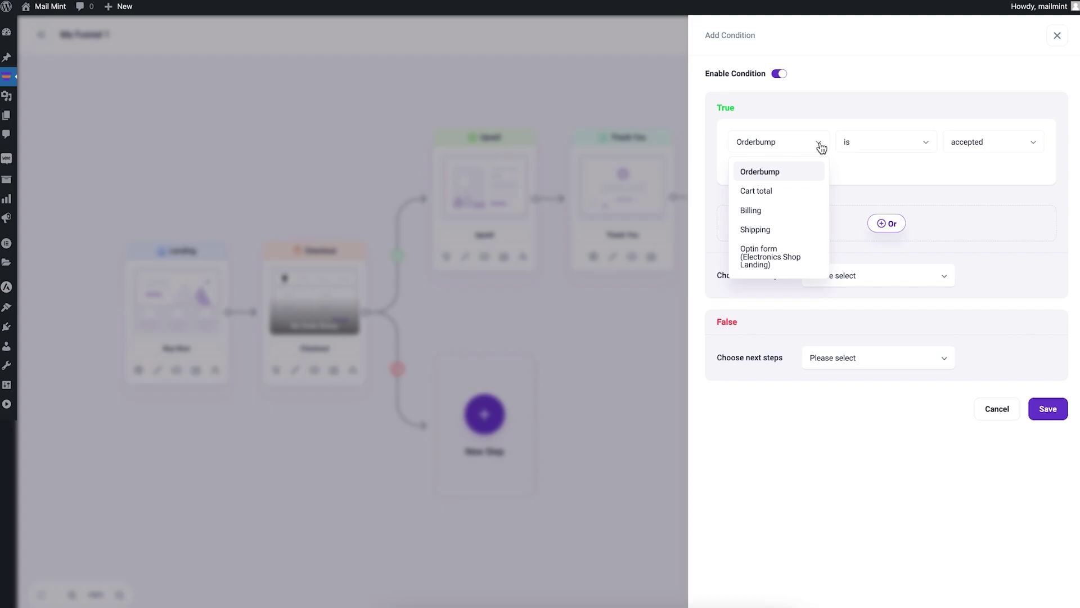
click(799, 191)
click(913, 153)
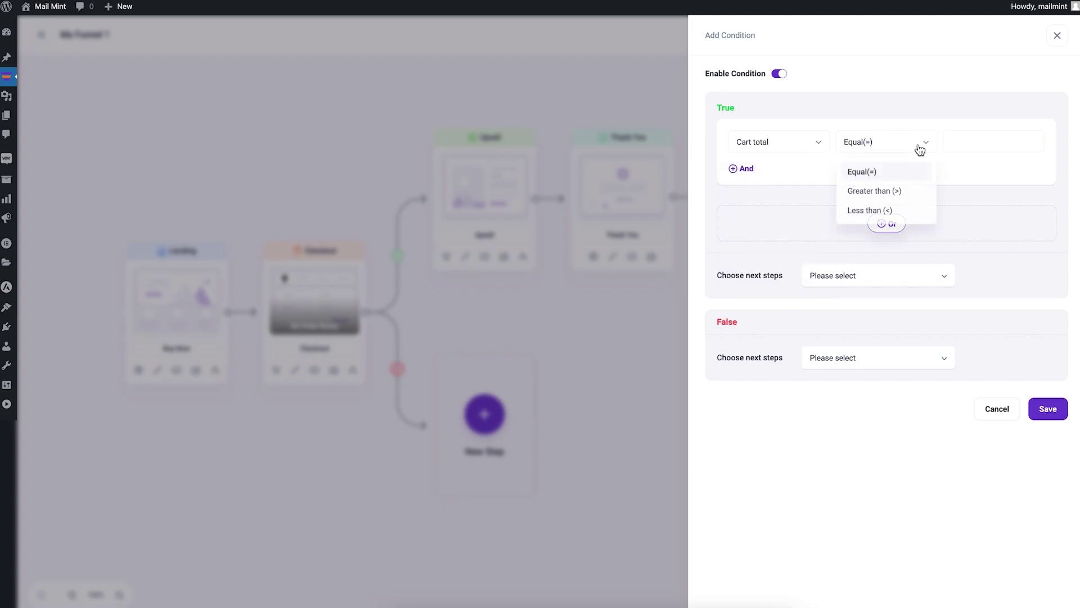
click(904, 199)
click(981, 145)
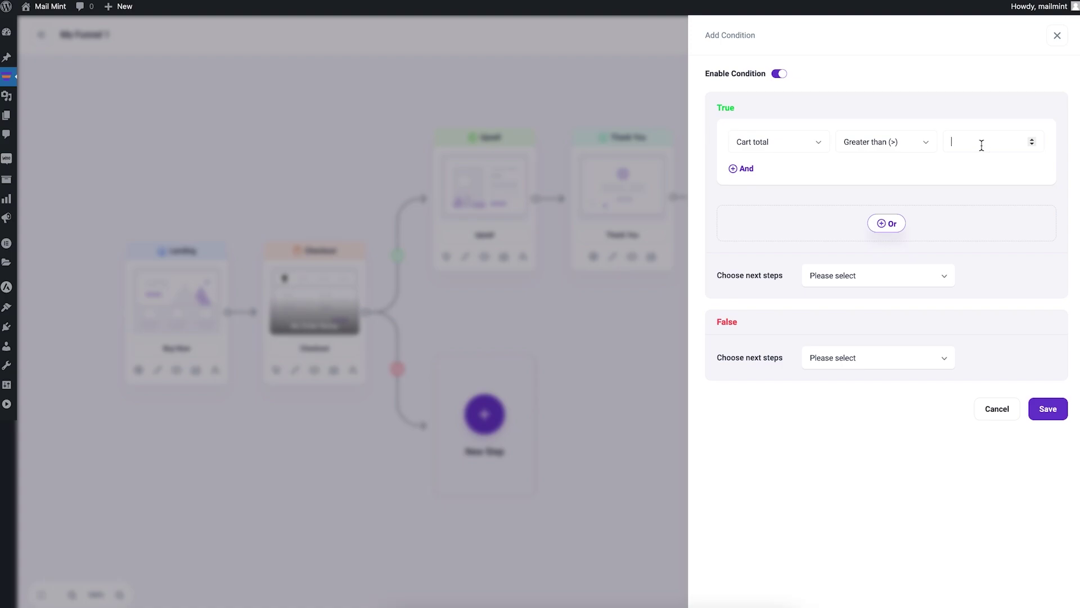
text(500)
Send the True branch to upsell [#541] and start choosing the False branch's next step
click(881, 276)
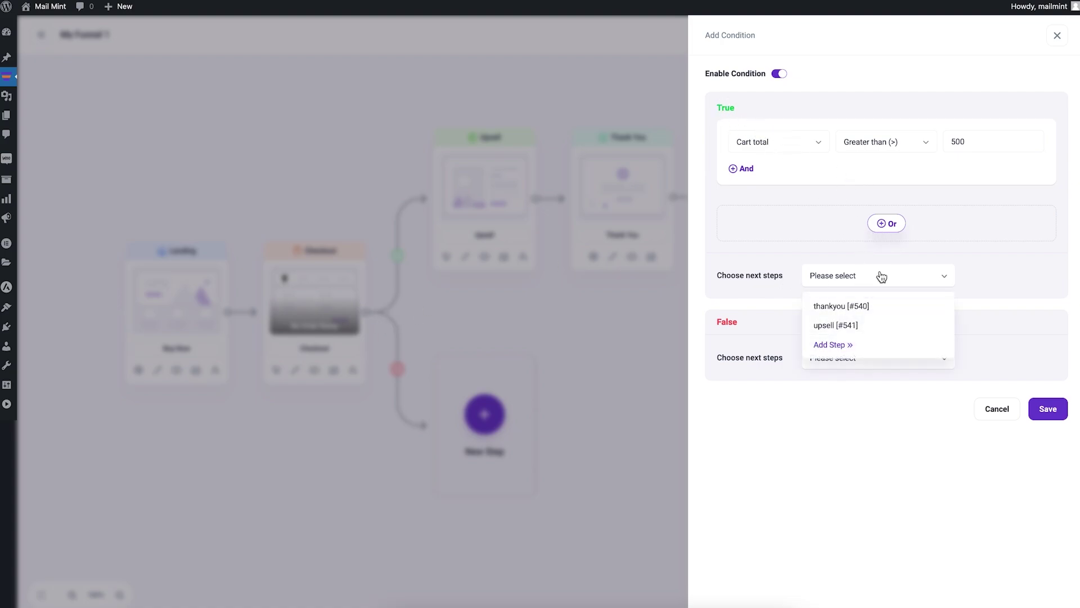
click(860, 326)
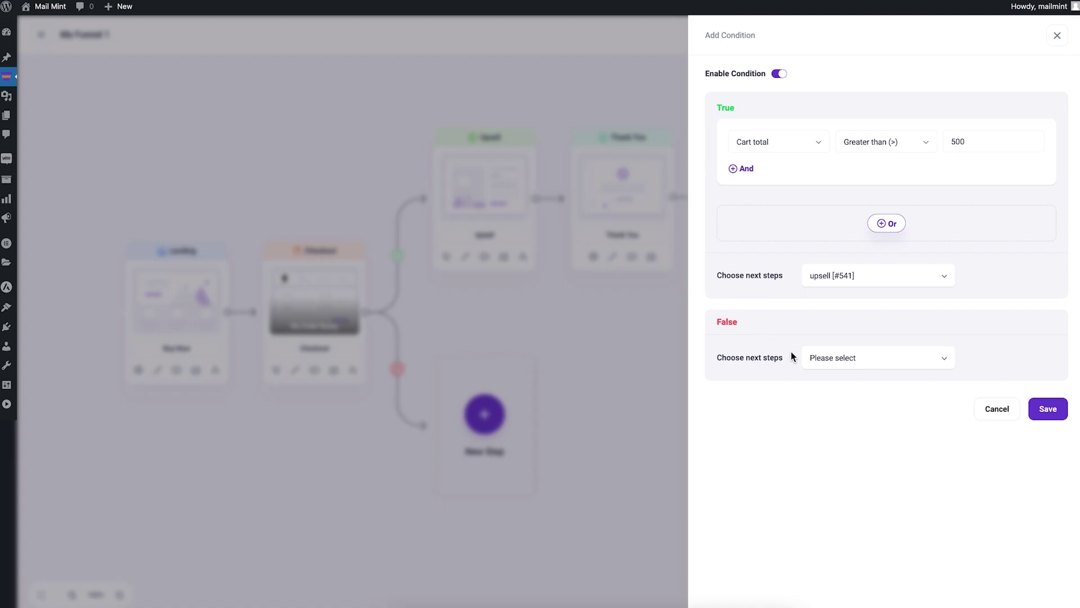
click(862, 364)
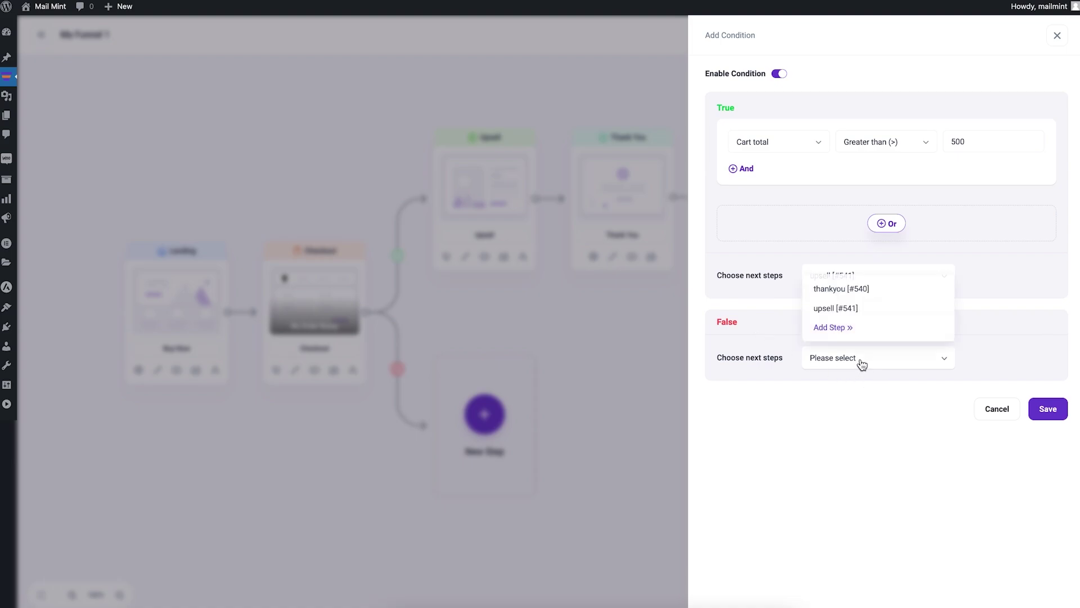
Import the Electronics Shop downsell template as the False branch's new step and save the funnel
click(835, 331)
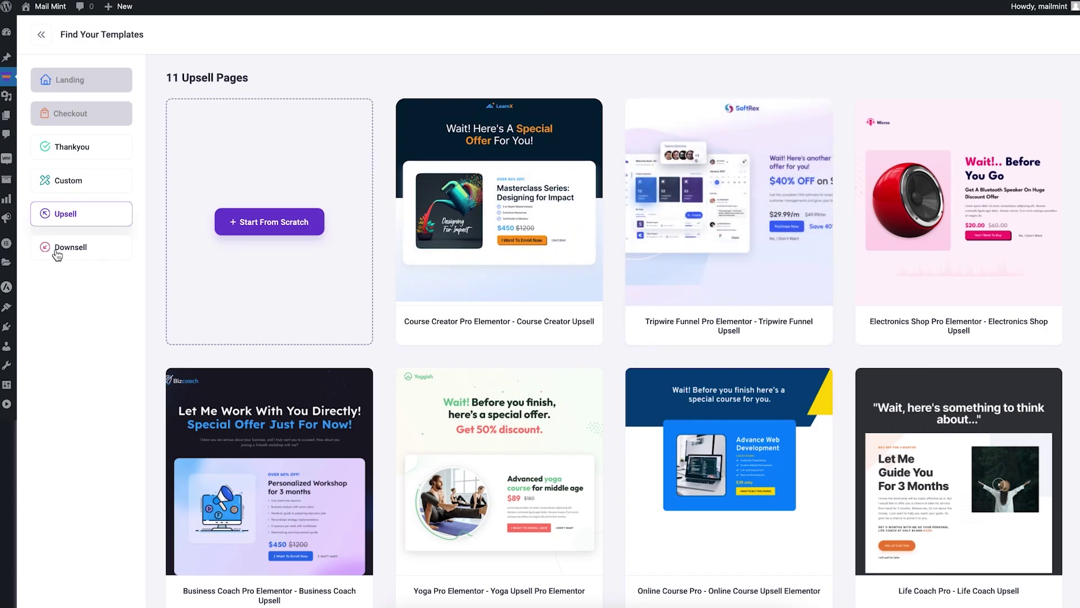
click(79, 256)
mouse_move(980, 228)
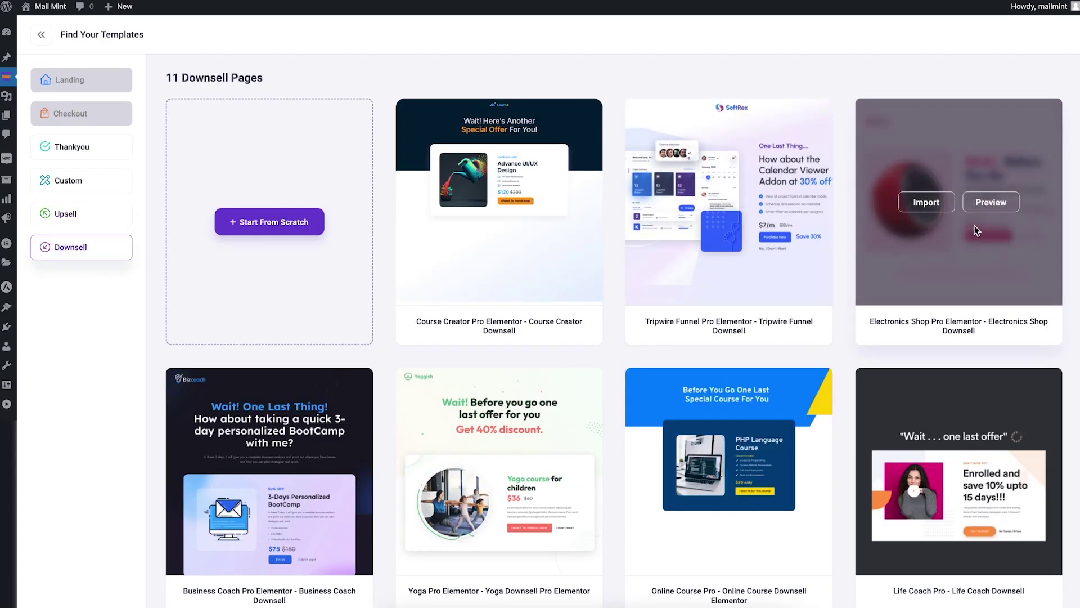
click(926, 204)
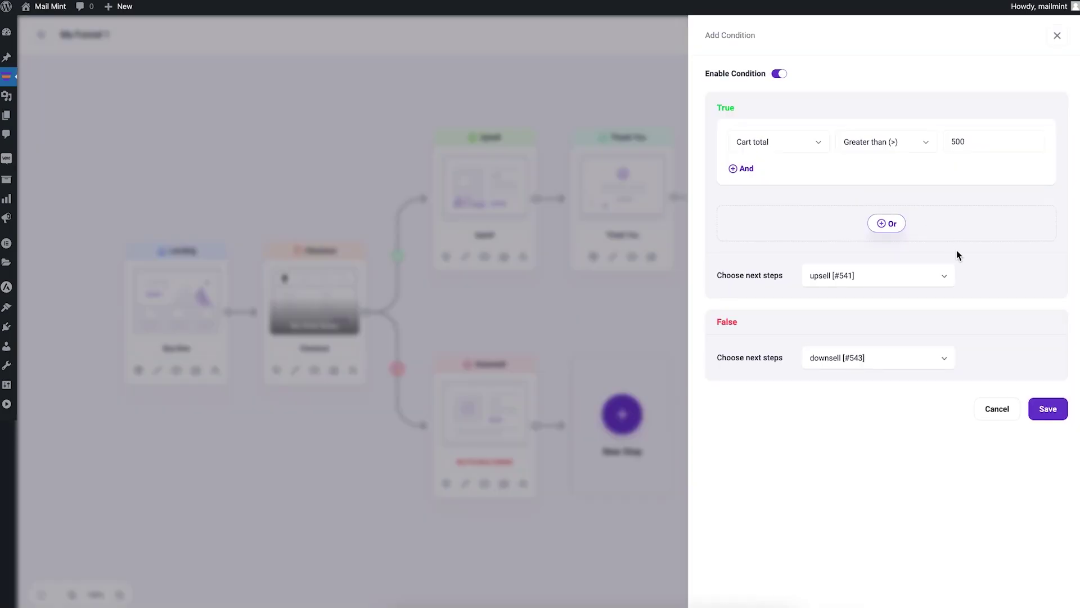
click(1045, 410)
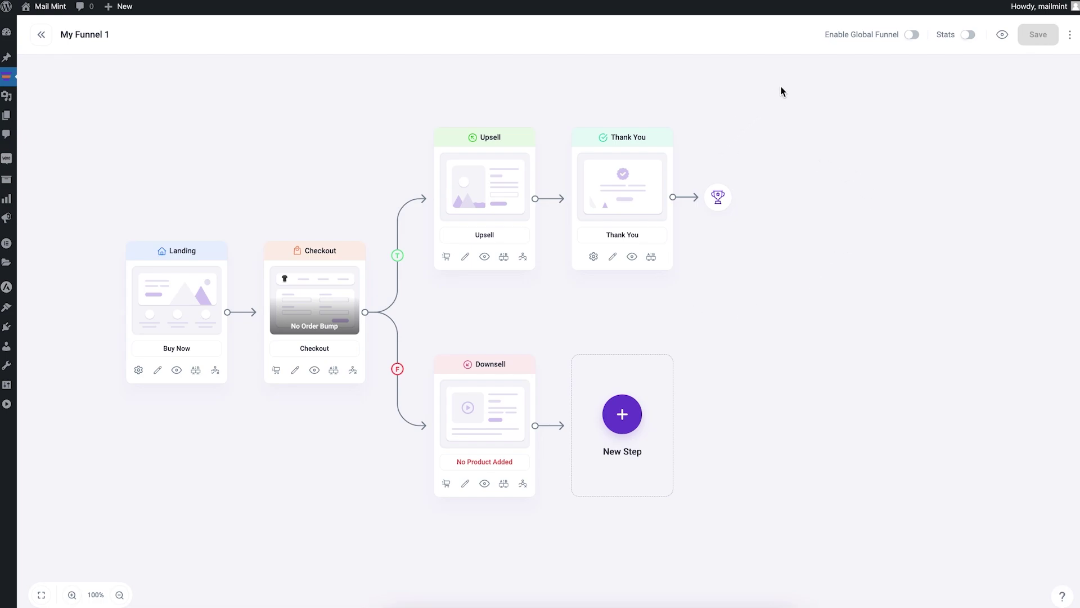
Preview the funnel, opening the preview link in an incognito window
click(1003, 37)
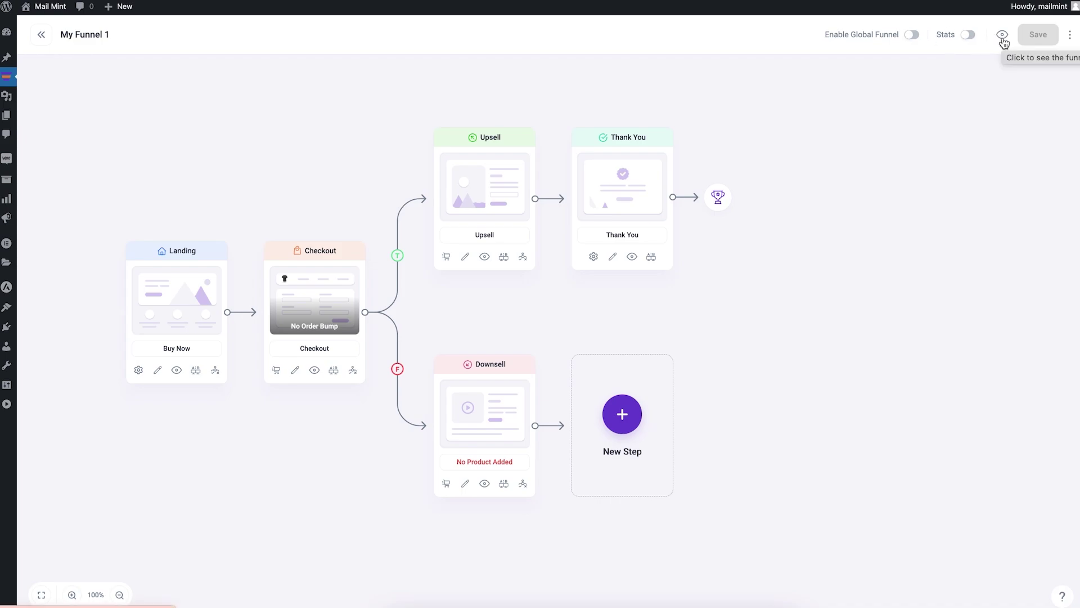
mouse_move(152, 366)
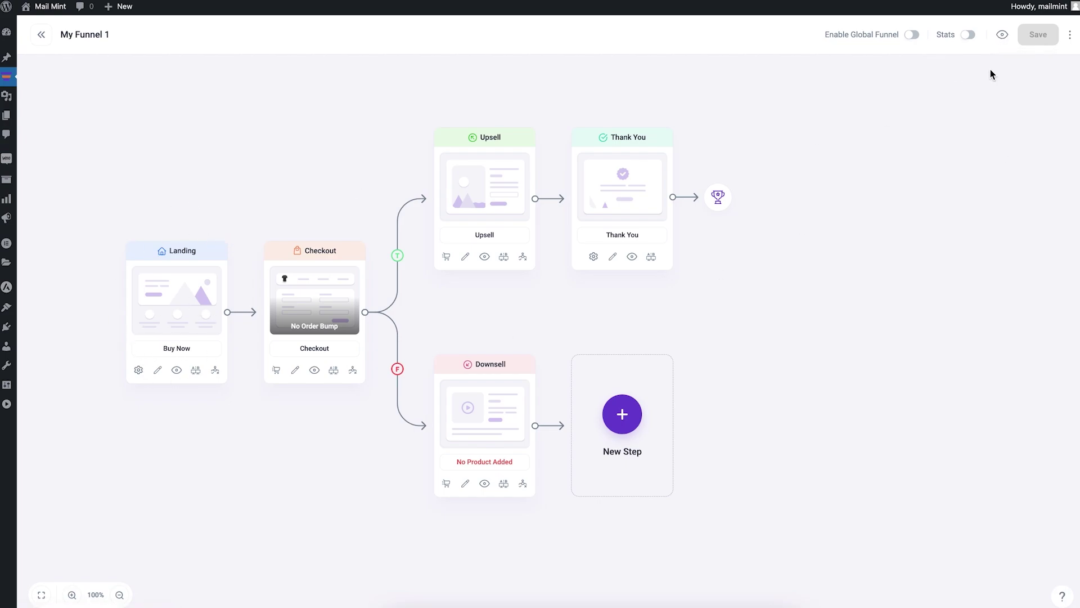
click(1001, 38)
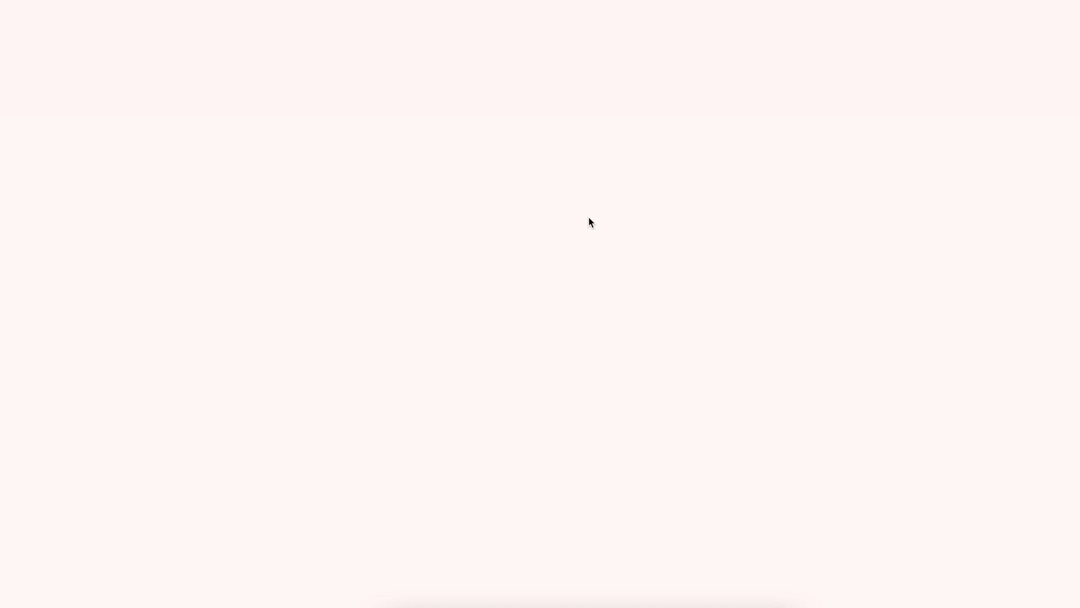
scroll(650, 235, down, 10)
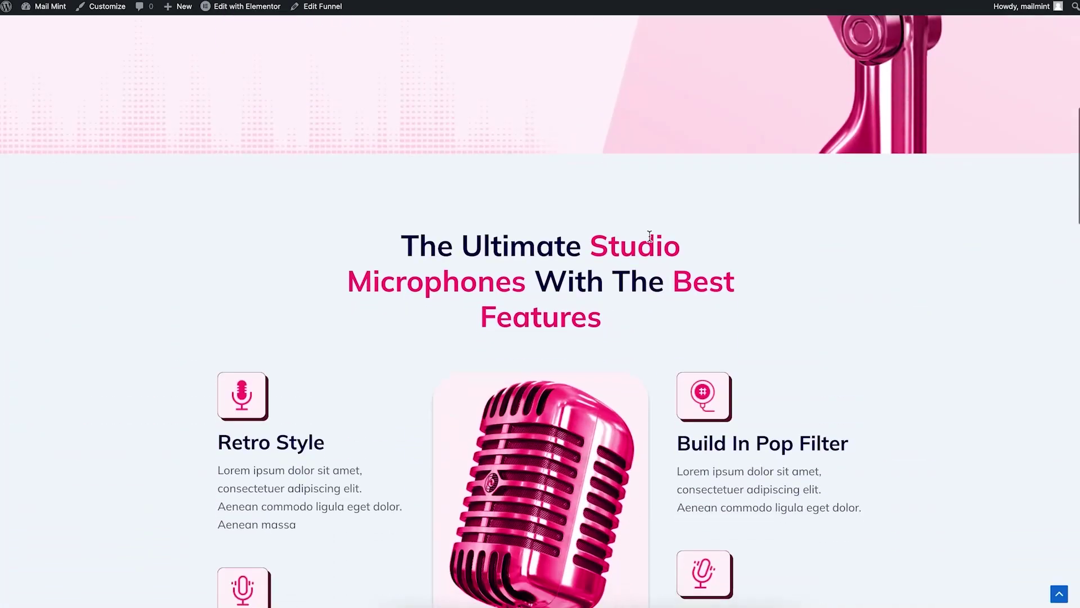
scroll(649, 235, up, 10)
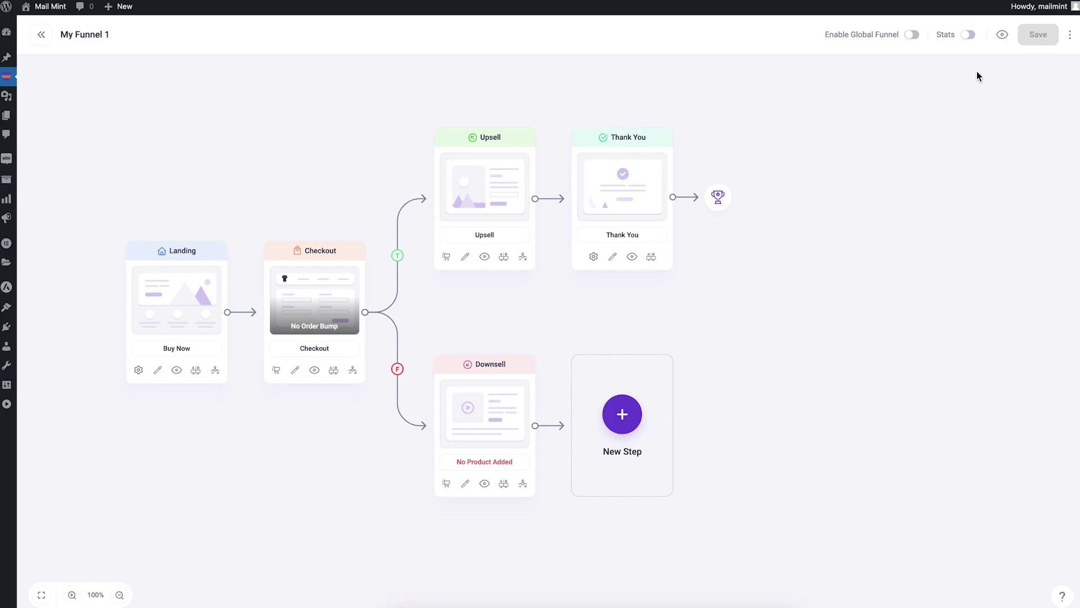
right_click(1001, 34)
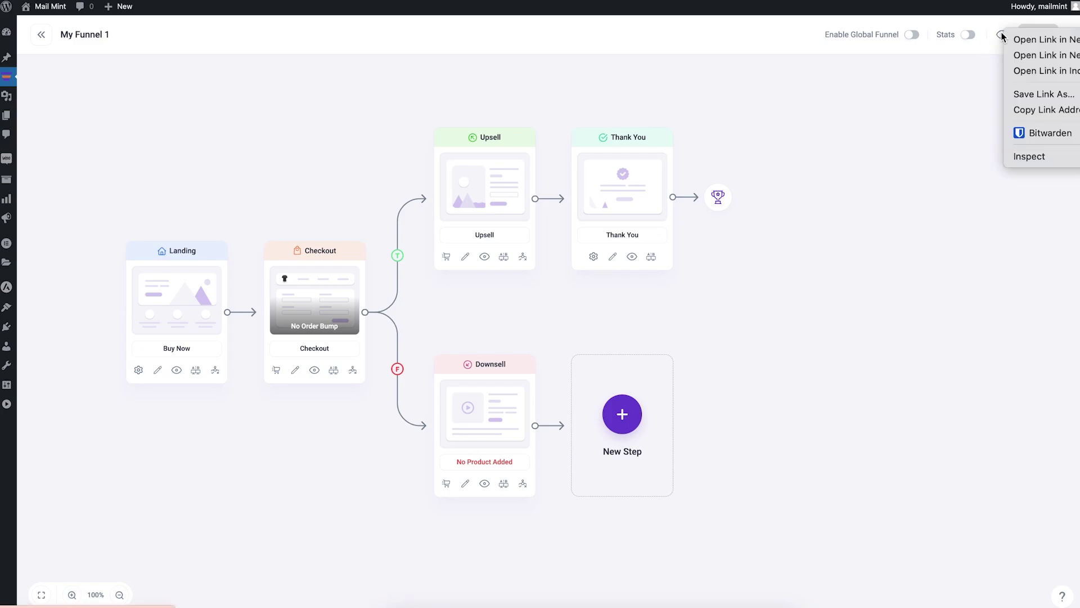
click(1027, 71)
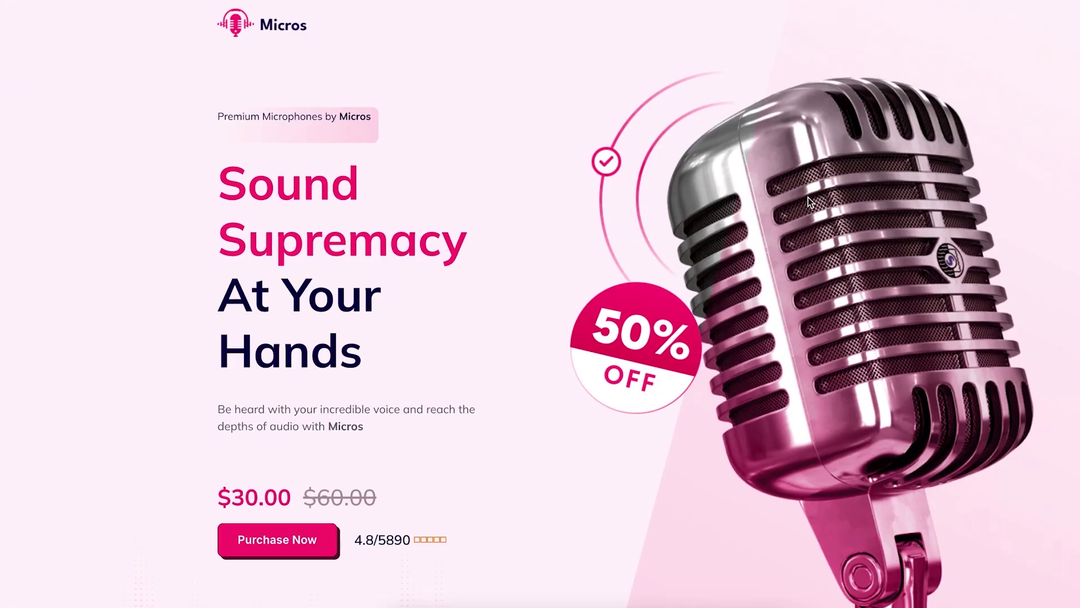
Scroll the microphone landing page and continue through Purchase Now to the checkout page
scroll(810, 196, down, 15)
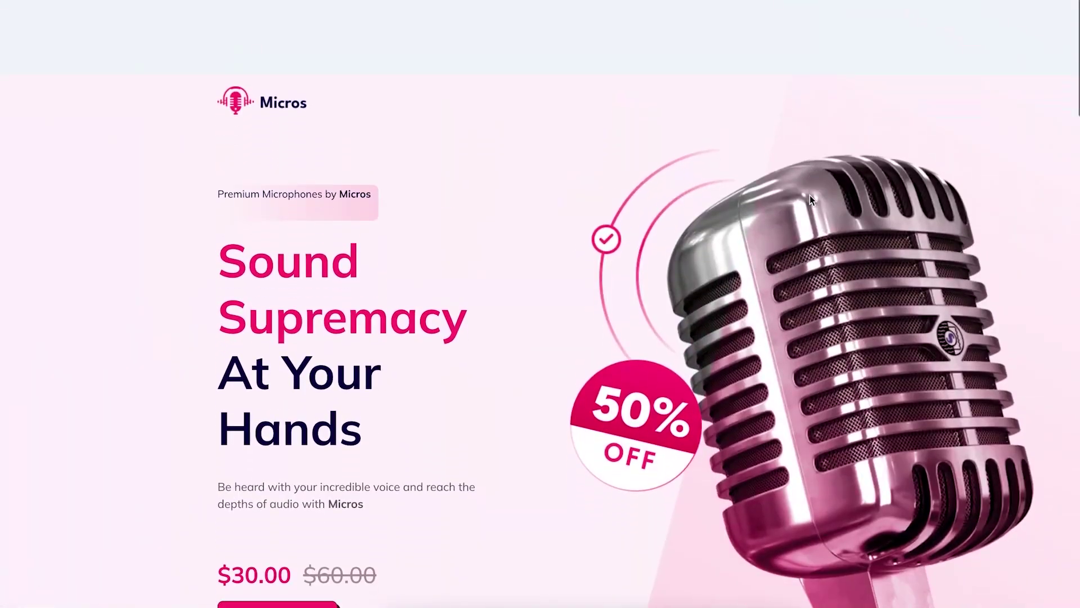
scroll(807, 195, down, 4)
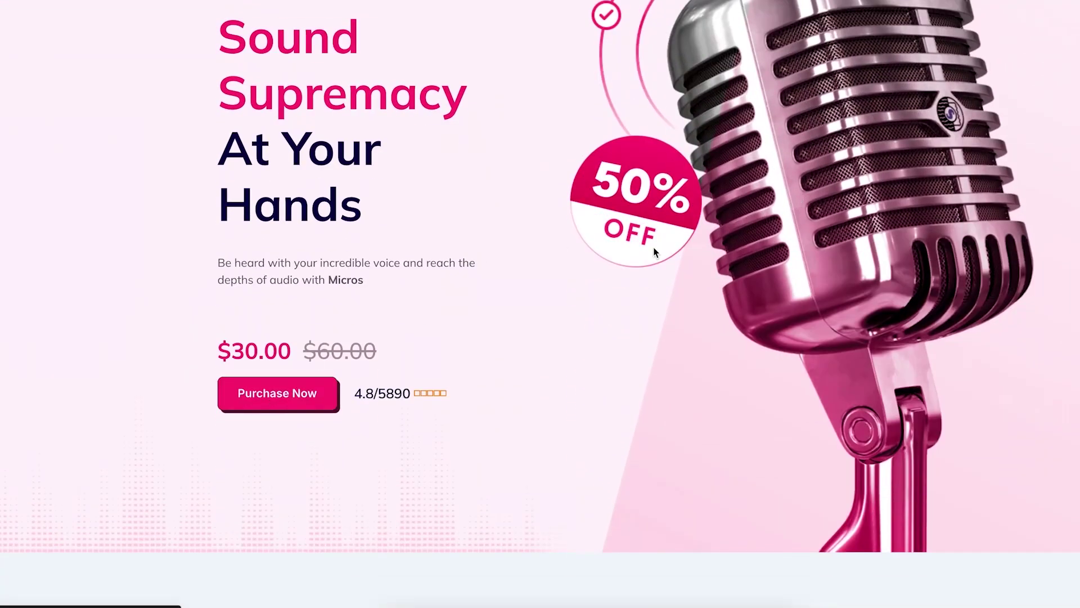
click(317, 397)
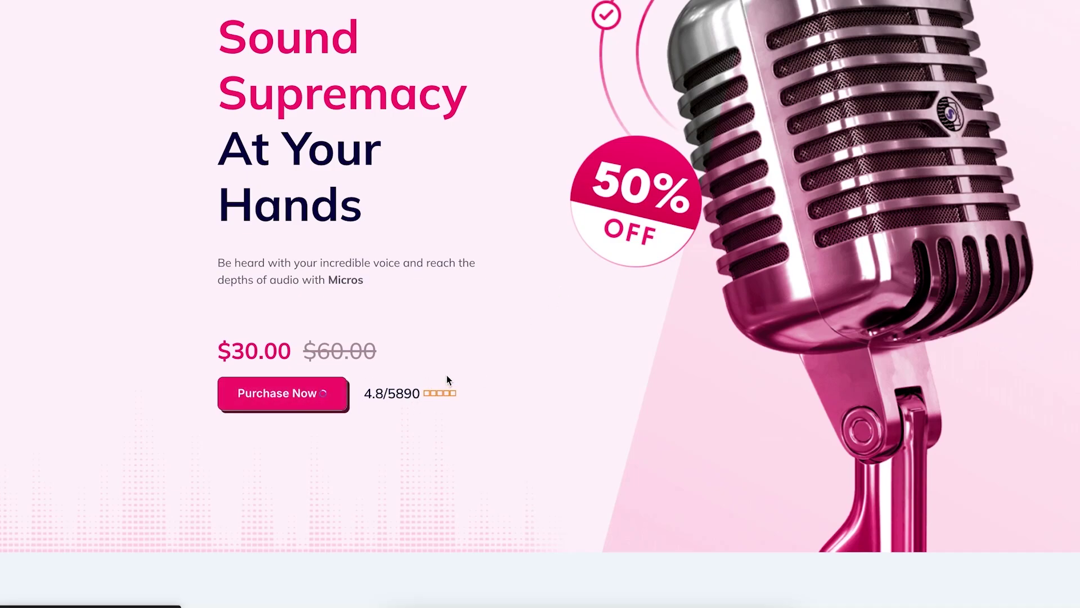
scroll(579, 249, down, 1)
scroll(579, 249, up, 1)
scroll(579, 249, down, 1)
scroll(579, 249, up, 2)
scroll(579, 248, down, 1)
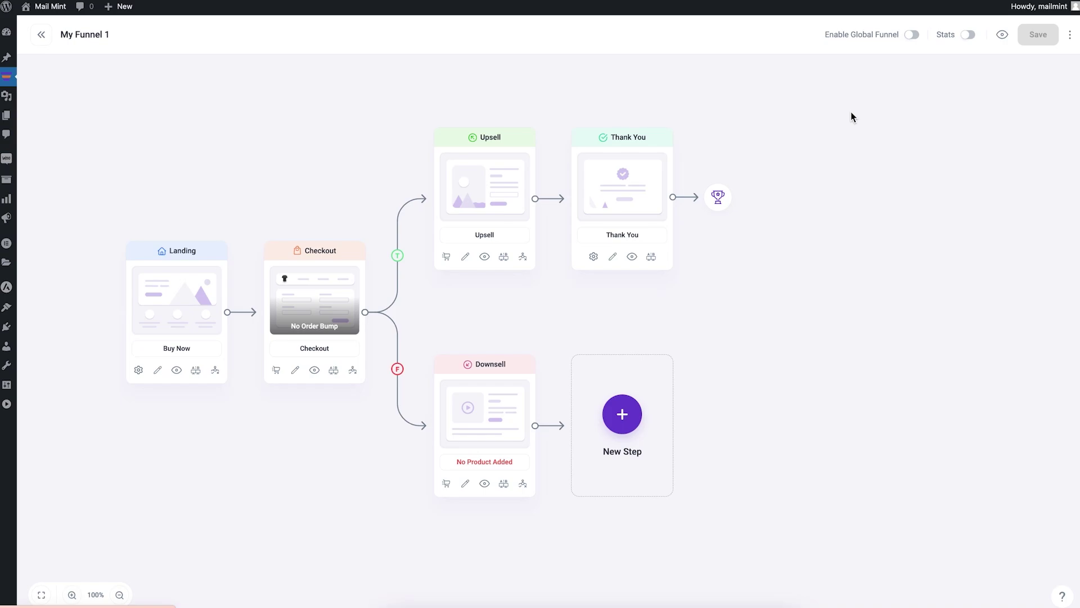
Turn on the Stats toggle to show Visits and Conversion counts on every step
click(968, 37)
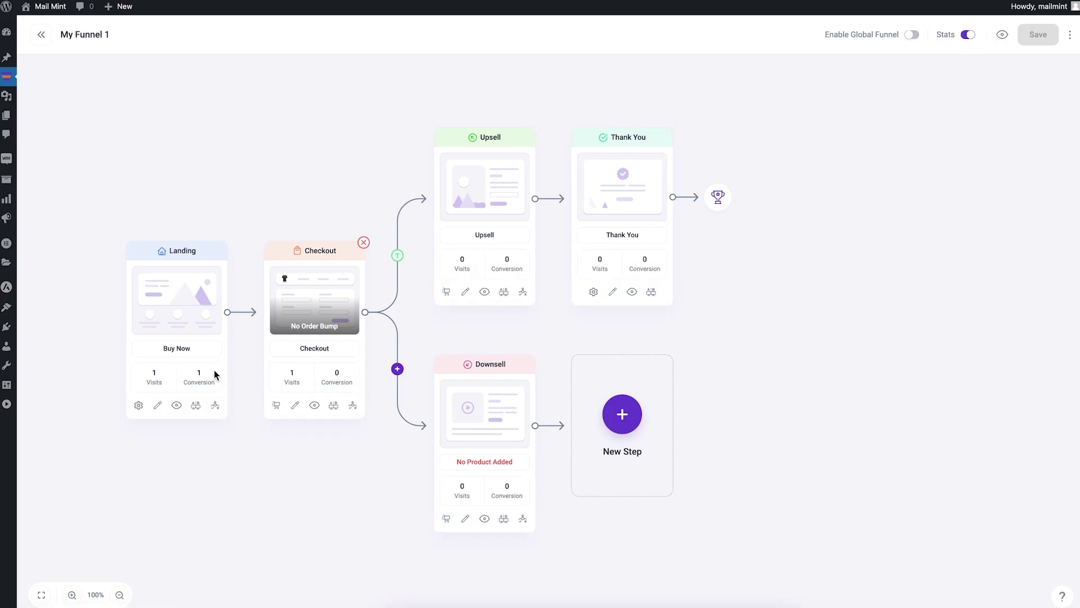